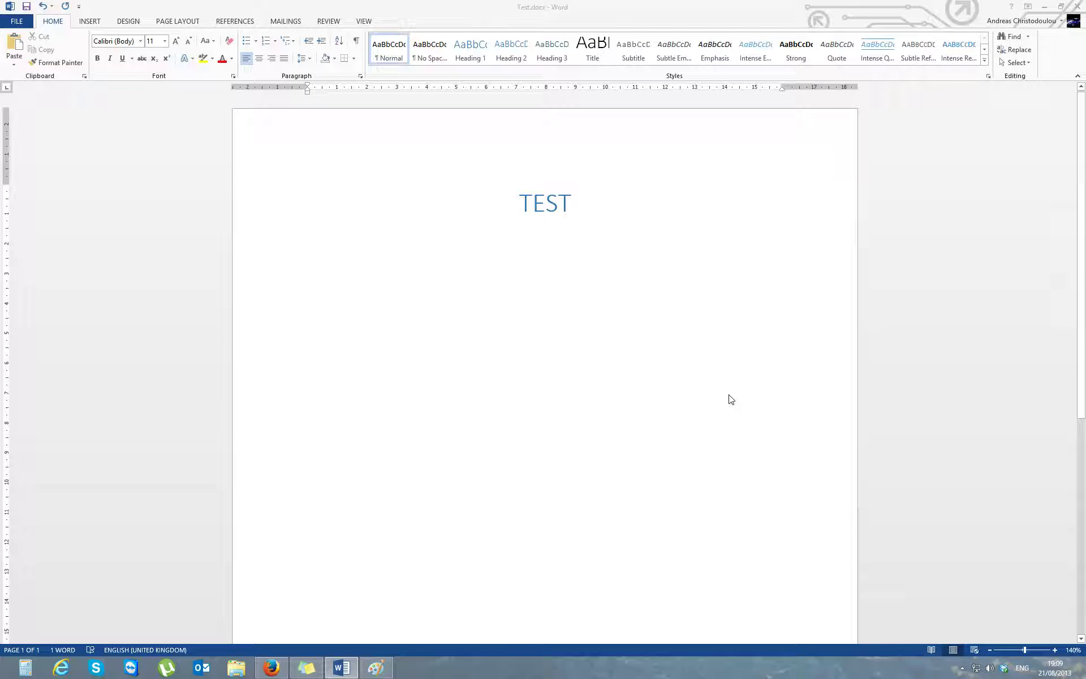
# Set the Word caret below TEST, then bring Figure 3.1 on page 71 fully into view in Google Books
pyautogui.click(564, 346)
pyautogui.click(271, 667)
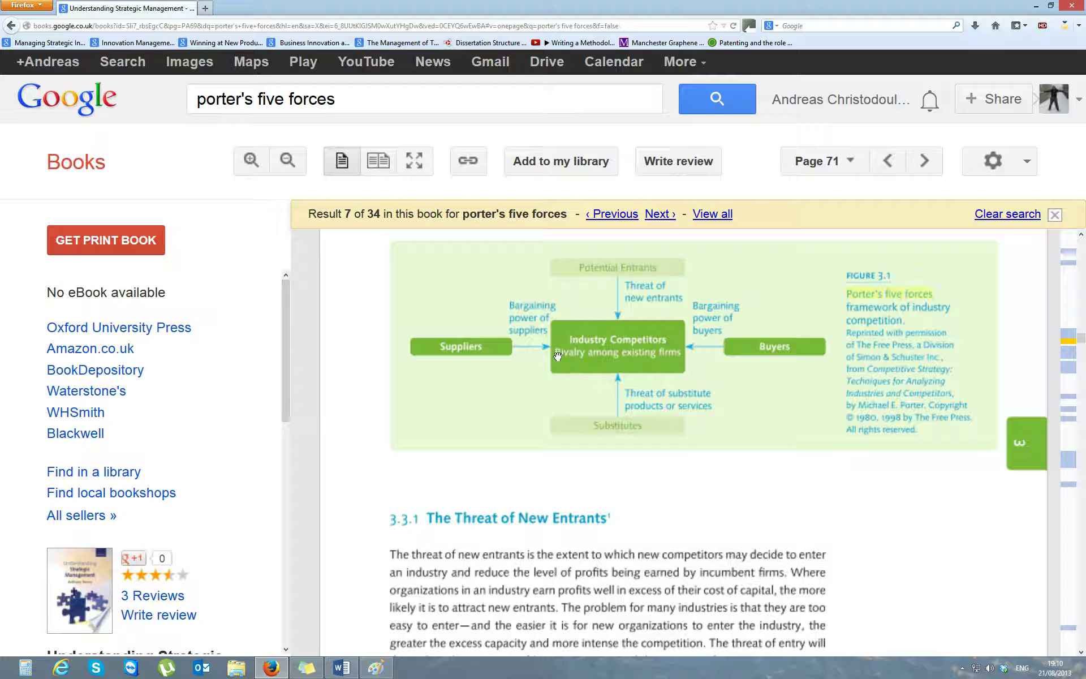
pyautogui.moveTo(521, 285)
pyautogui.mouseDown()
pyautogui.moveTo(526, 322)
pyautogui.moveTo(526, 294)
pyautogui.mouseUp()
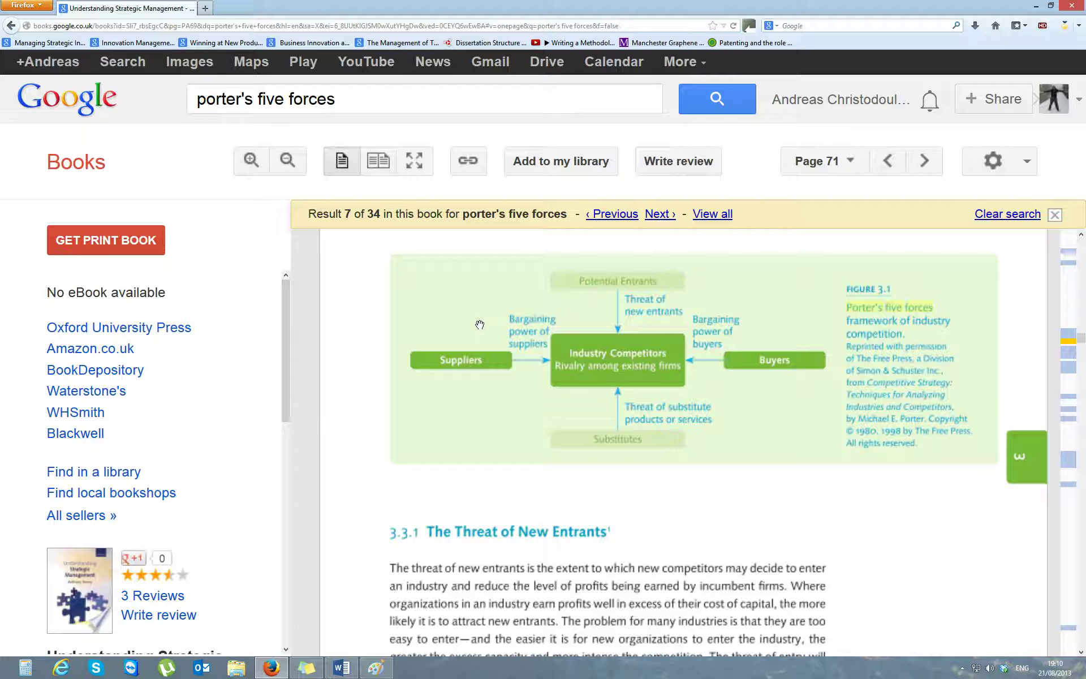
pyautogui.click(376, 668)
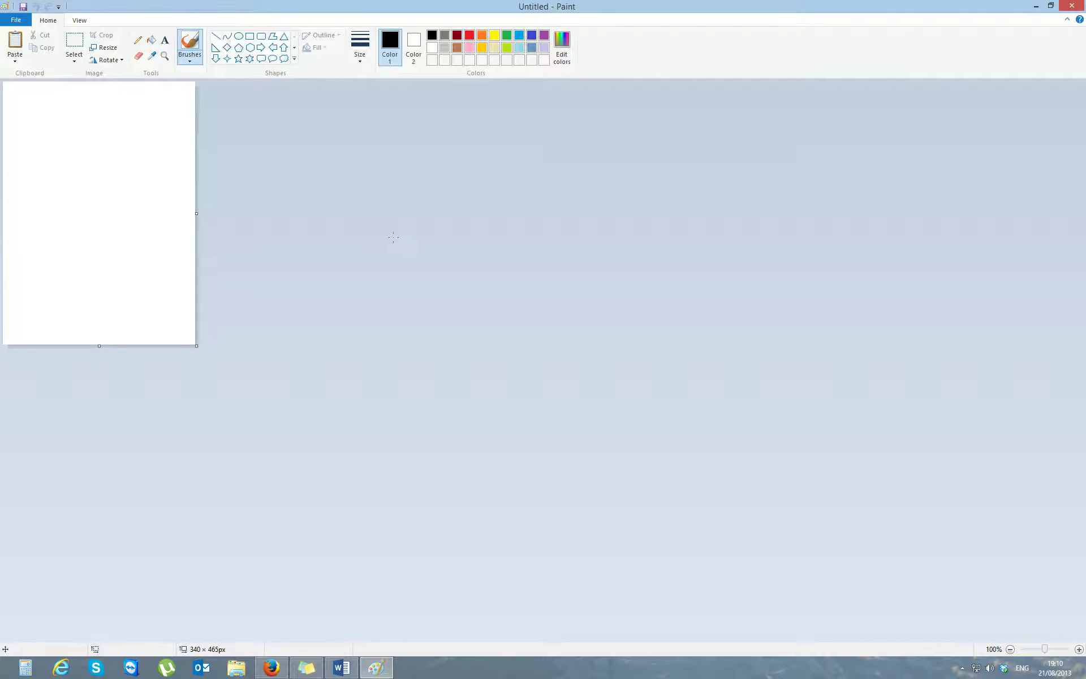
# Paste the 3840 × 1200 px screen capture and scroll right to the Google Books five-forces figure
pyautogui.click(14, 41)
pyautogui.scroll(-2, 480, 392)
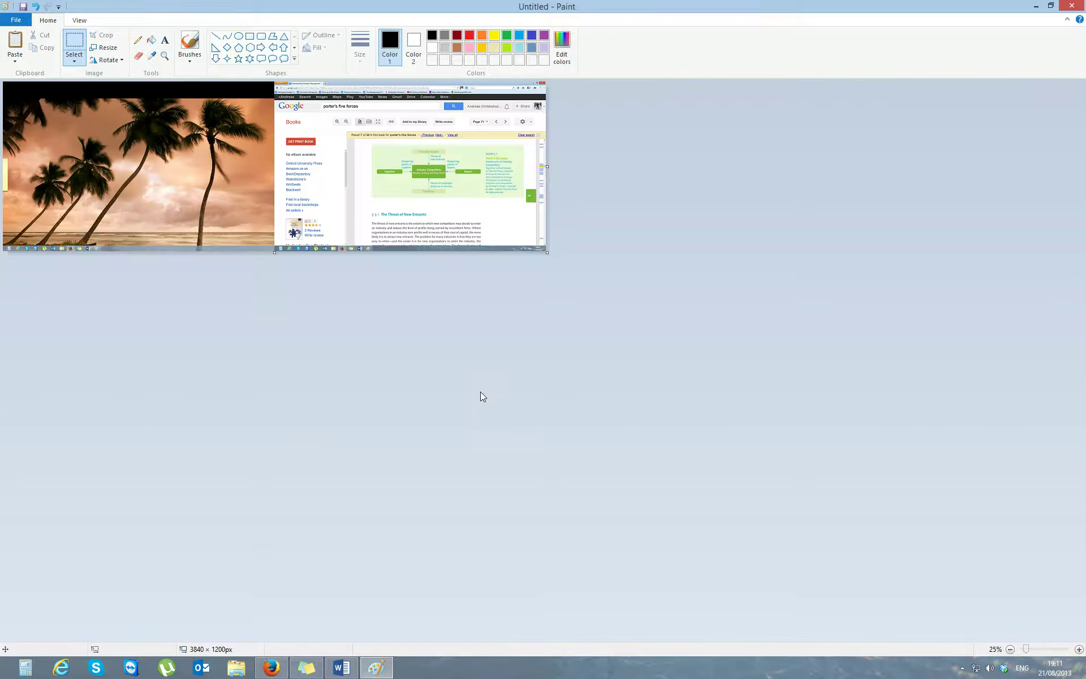
pyautogui.scroll(1, 481, 392)
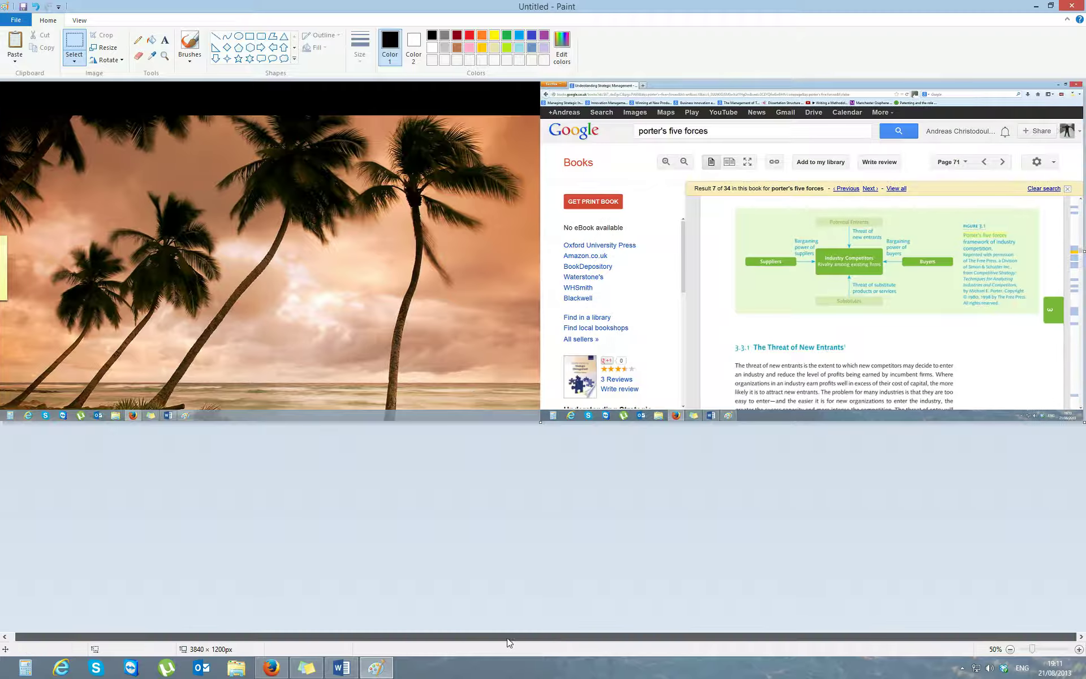
pyautogui.moveTo(503, 636); pyautogui.dragTo(509, 636)
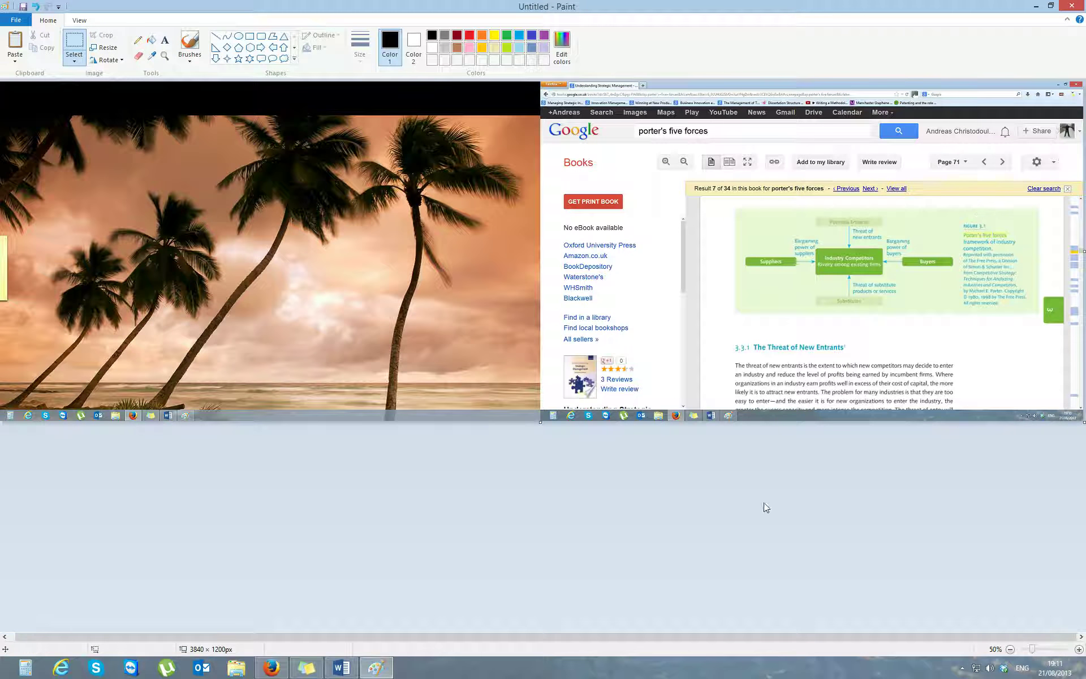
pyautogui.hscroll(-1, 804, 453)
pyautogui.scroll(1, 759, 494)
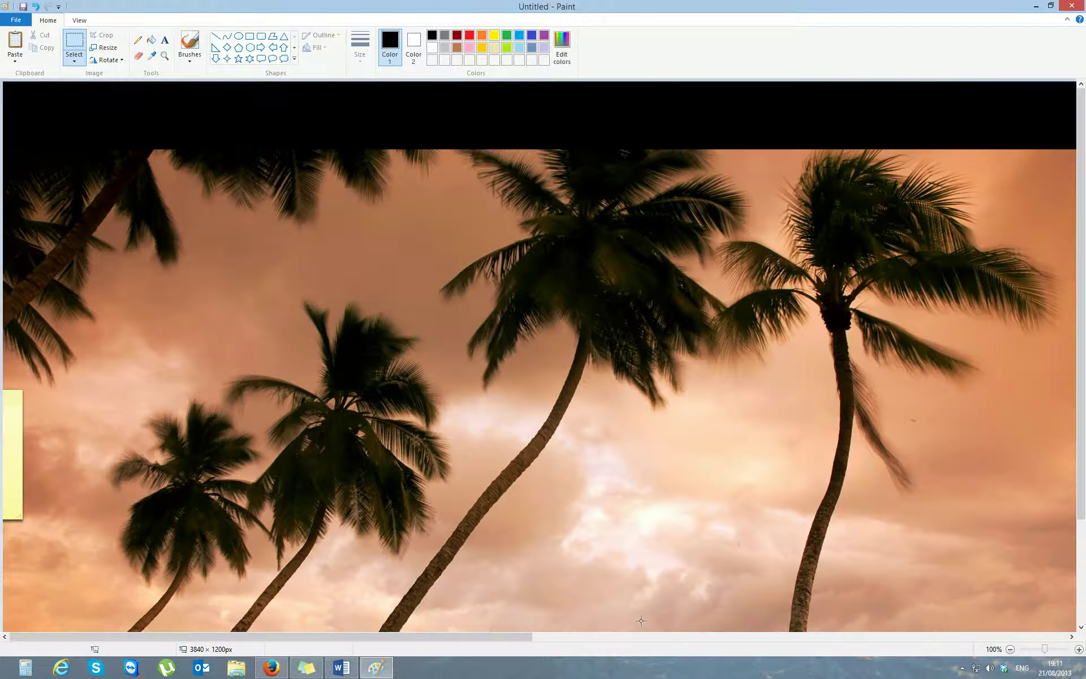
pyautogui.moveTo(508, 637); pyautogui.dragTo(1042, 636)
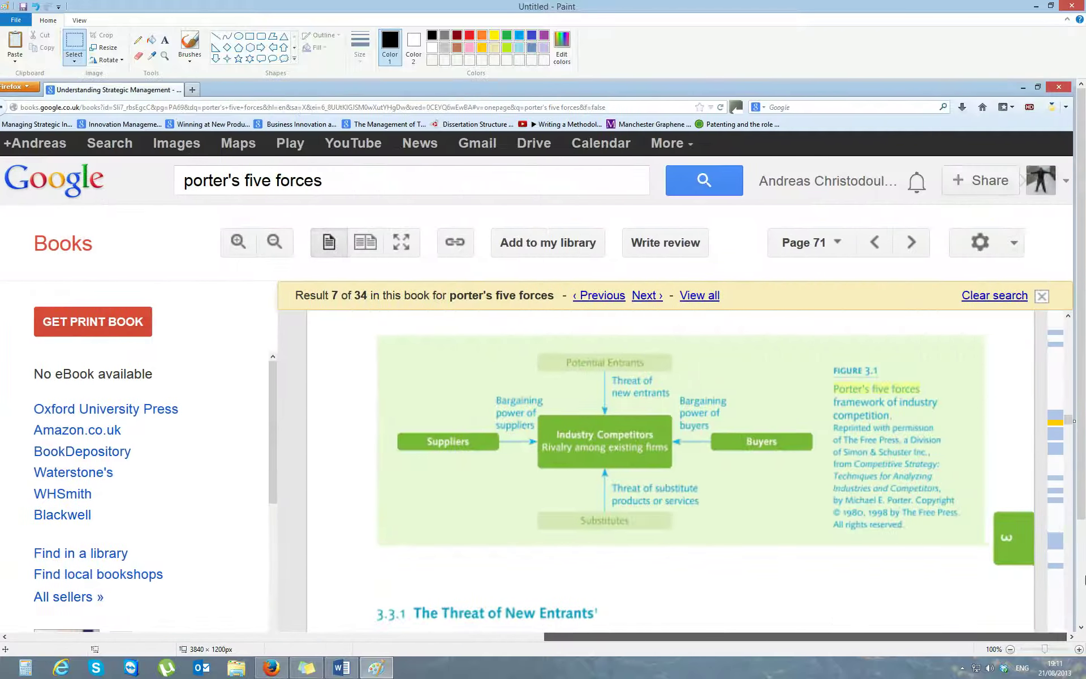
# Cut the 787 × 370 px five-forces diagram, excluding its caption, out of the capture
pyautogui.click(77, 45)
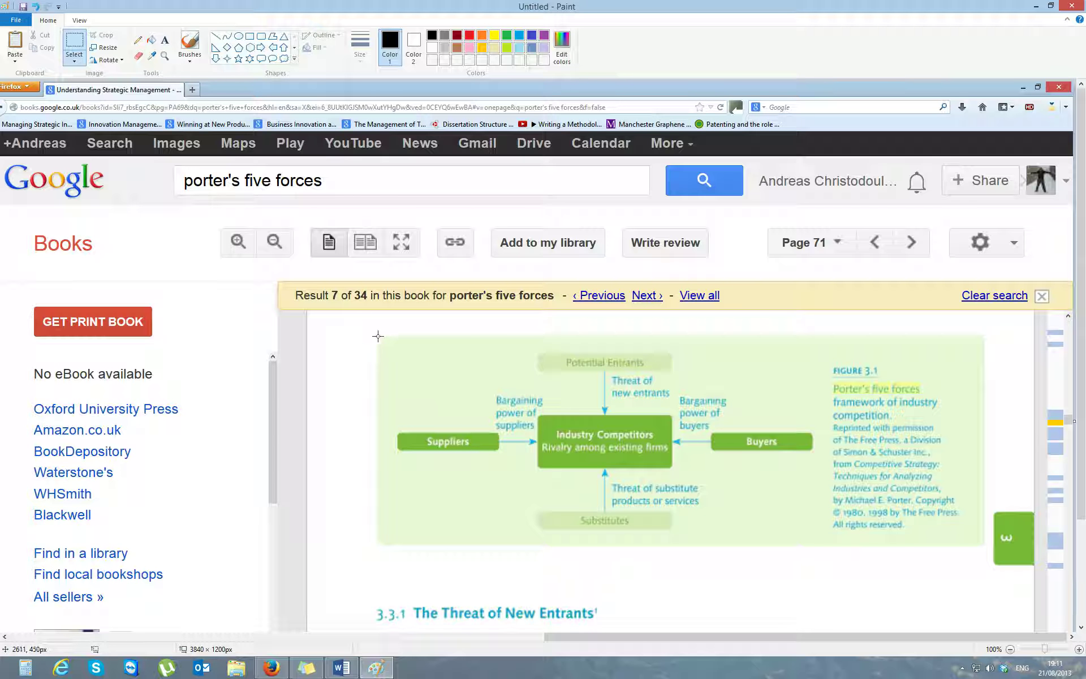
pyautogui.moveTo(378, 336)
pyautogui.mouseDown()
pyautogui.moveTo(409, 357)
pyautogui.moveTo(786, 453)
pyautogui.moveTo(830, 511)
pyautogui.moveTo(822, 545)
pyautogui.mouseUp()
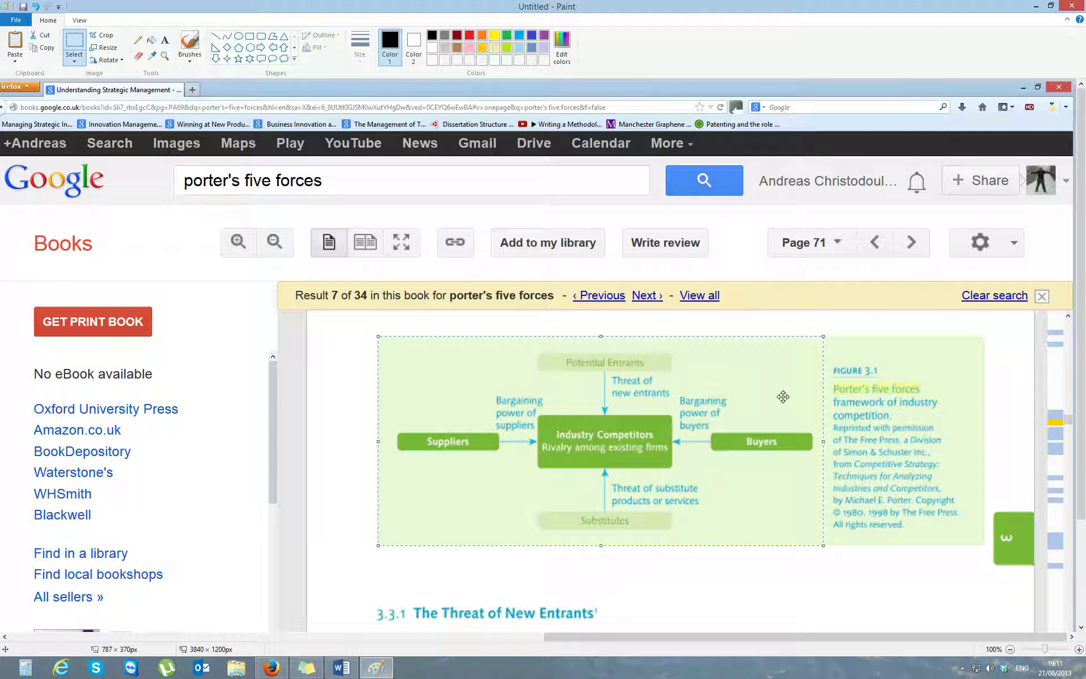
pyautogui.hotkey('ctrl', 'x')
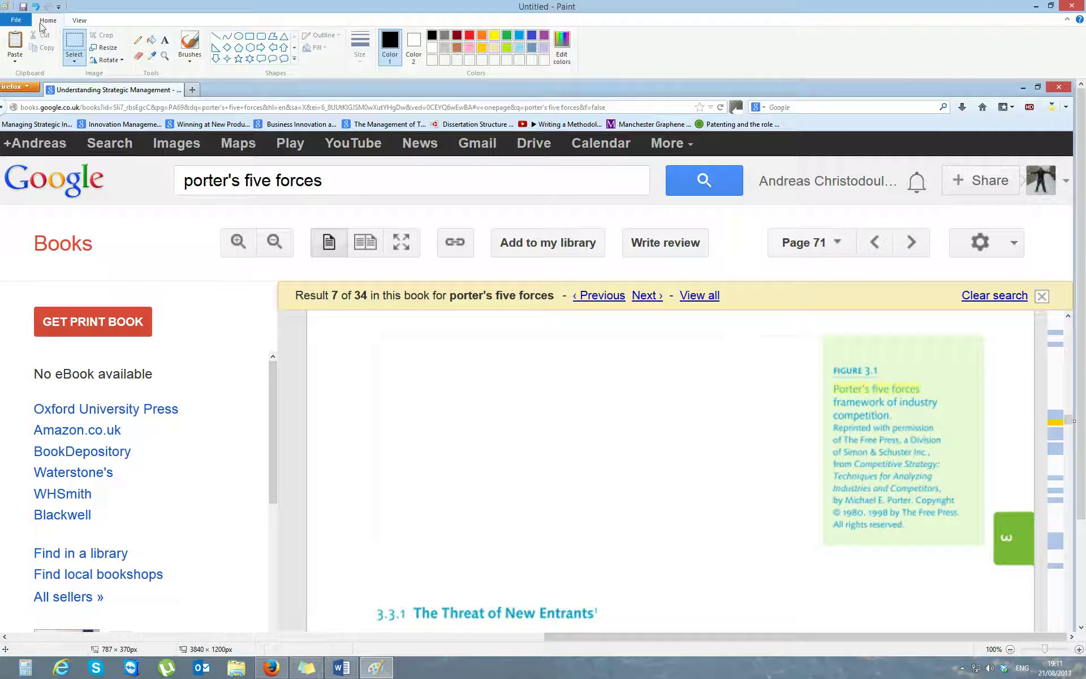
# Discard the capture unsaved and paste the five-forces diagram into a fresh Paint picture
pyautogui.click(15, 20)
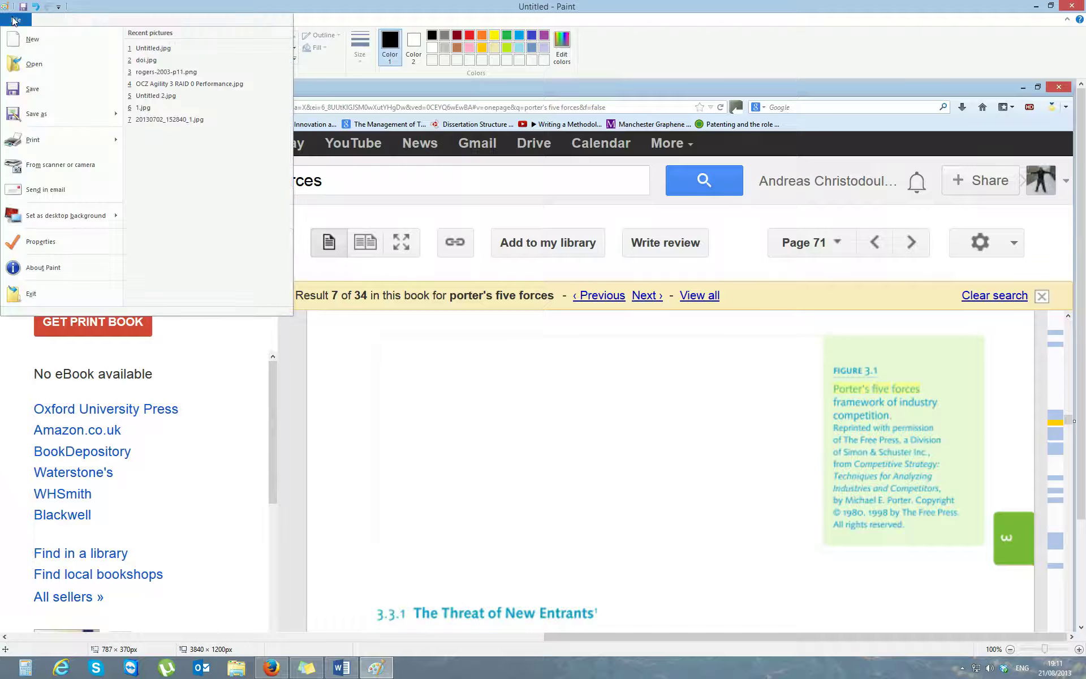
pyautogui.click(33, 40)
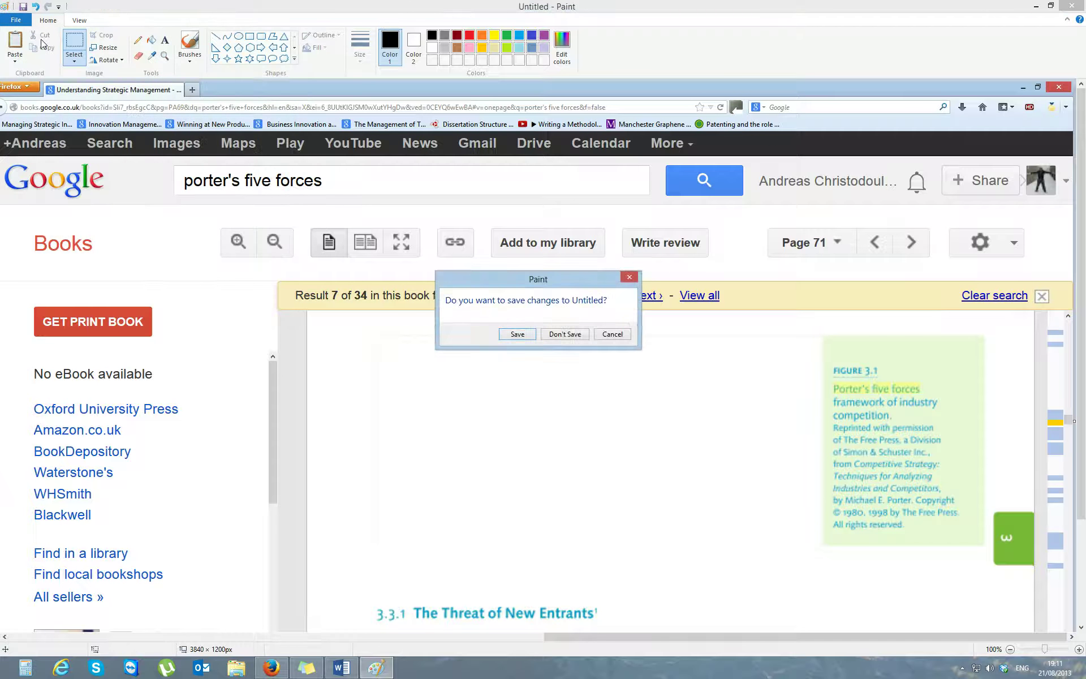
pyautogui.click(564, 334)
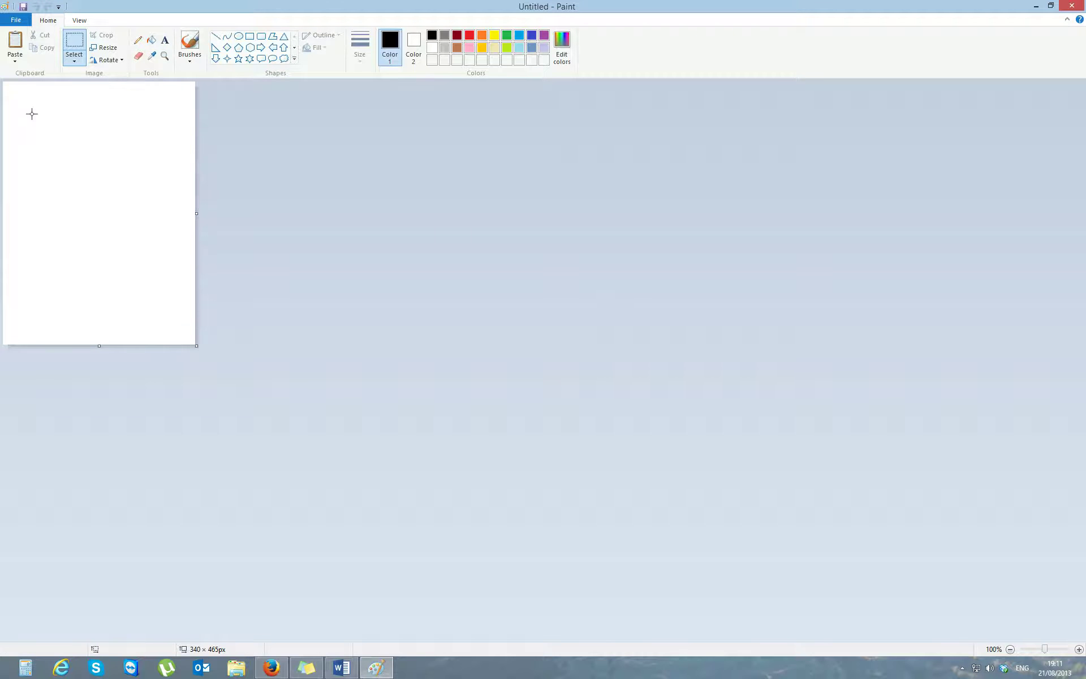
pyautogui.click(14, 41)
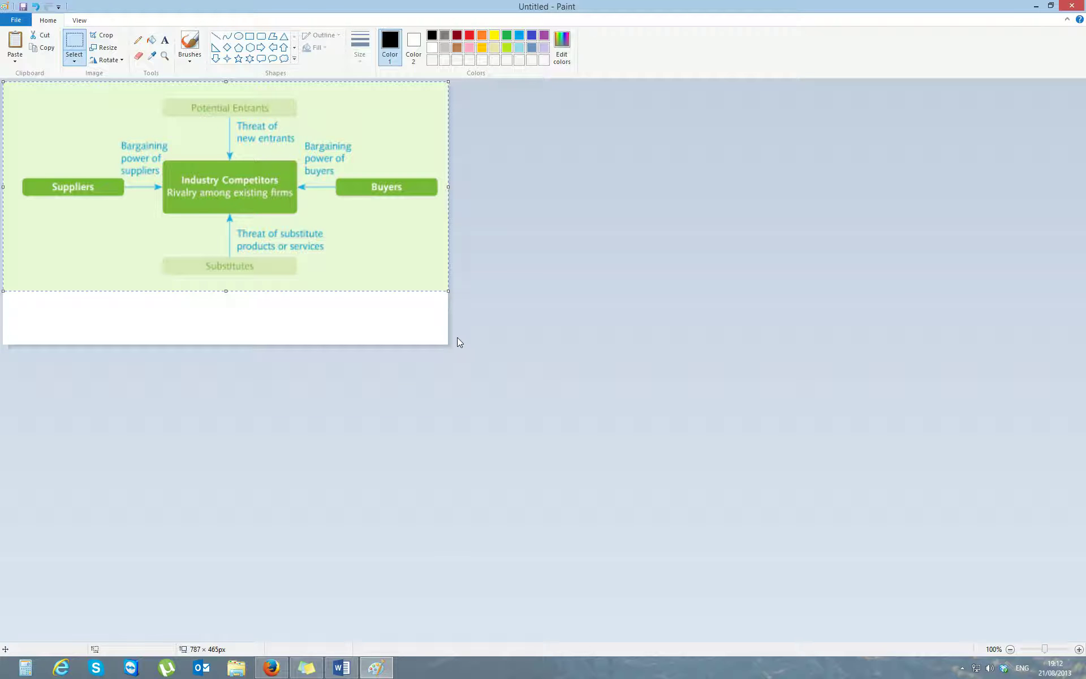
# Undo the paste, shrink the canvas and repaste so it fits the diagram at 787 × 370 px
pyautogui.hotkey('ctrl', 'z')
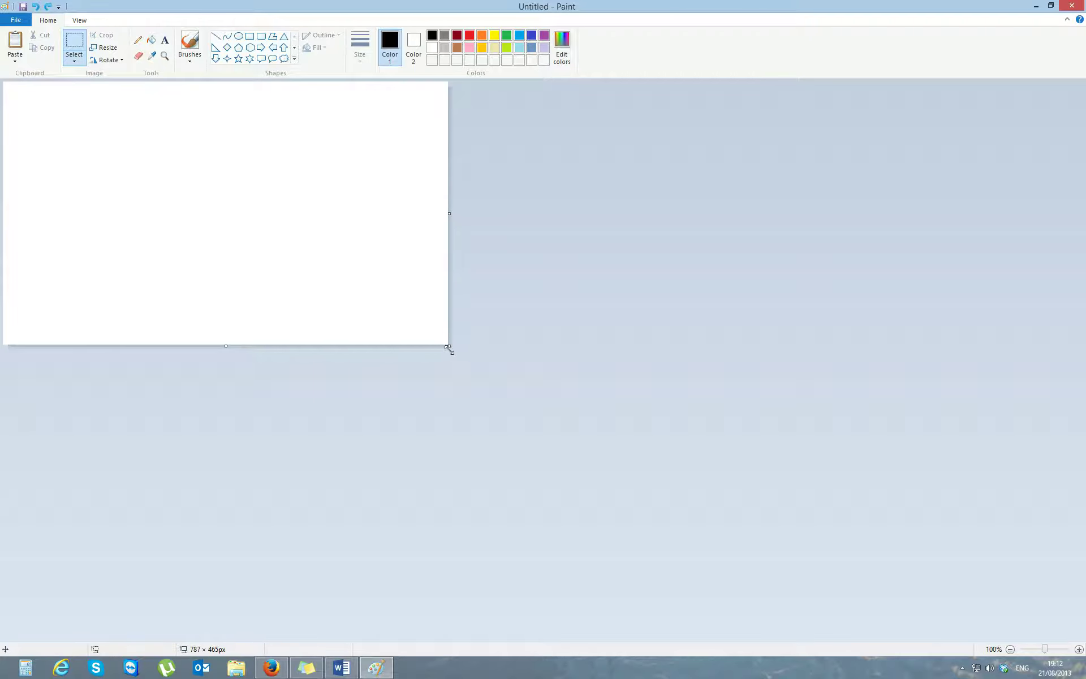
pyautogui.moveTo(449, 347); pyautogui.dragTo(161, 205)
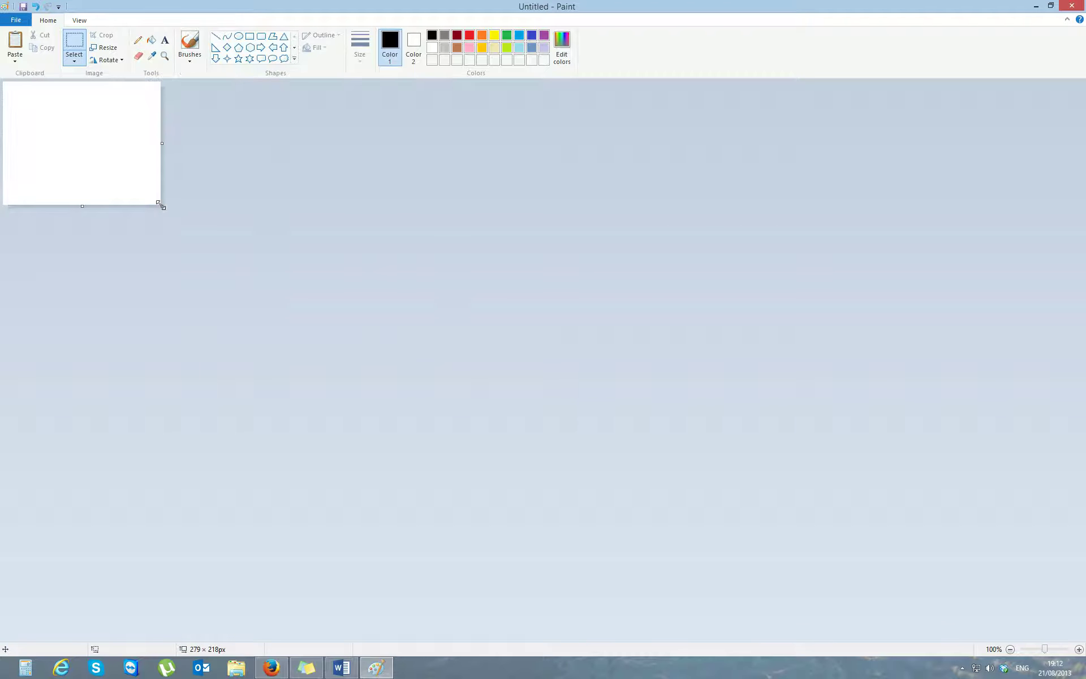
pyautogui.hotkey('ctrl', 'v')
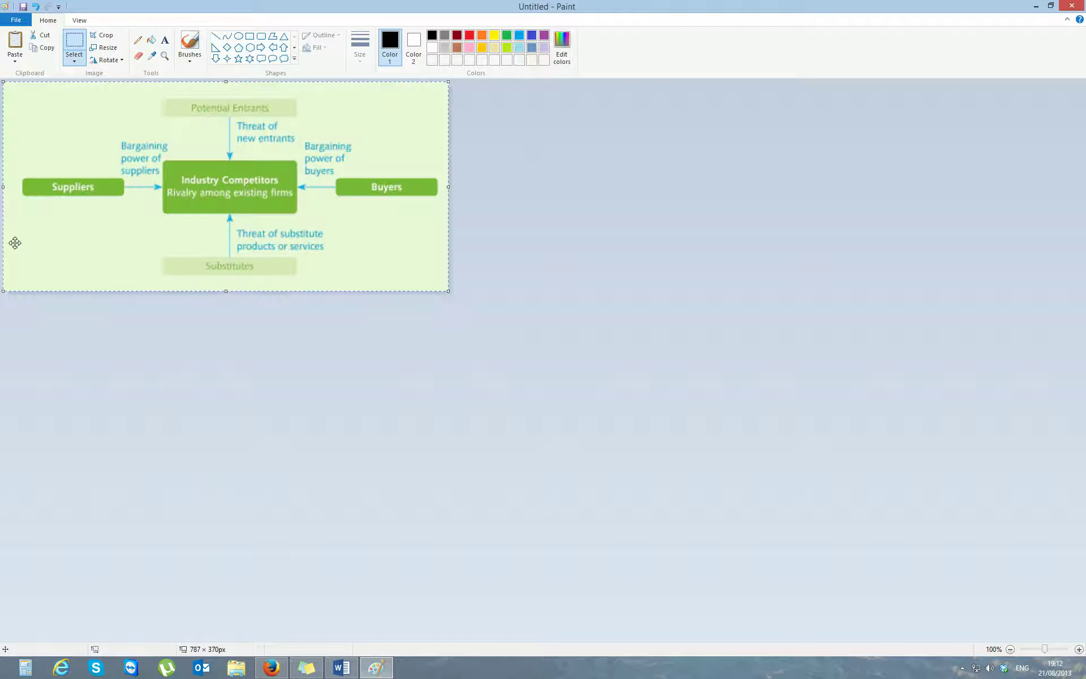
# Paste the 787 × 370 px diagram into the Word document directly below the TEST title
pyautogui.click(17, 20)
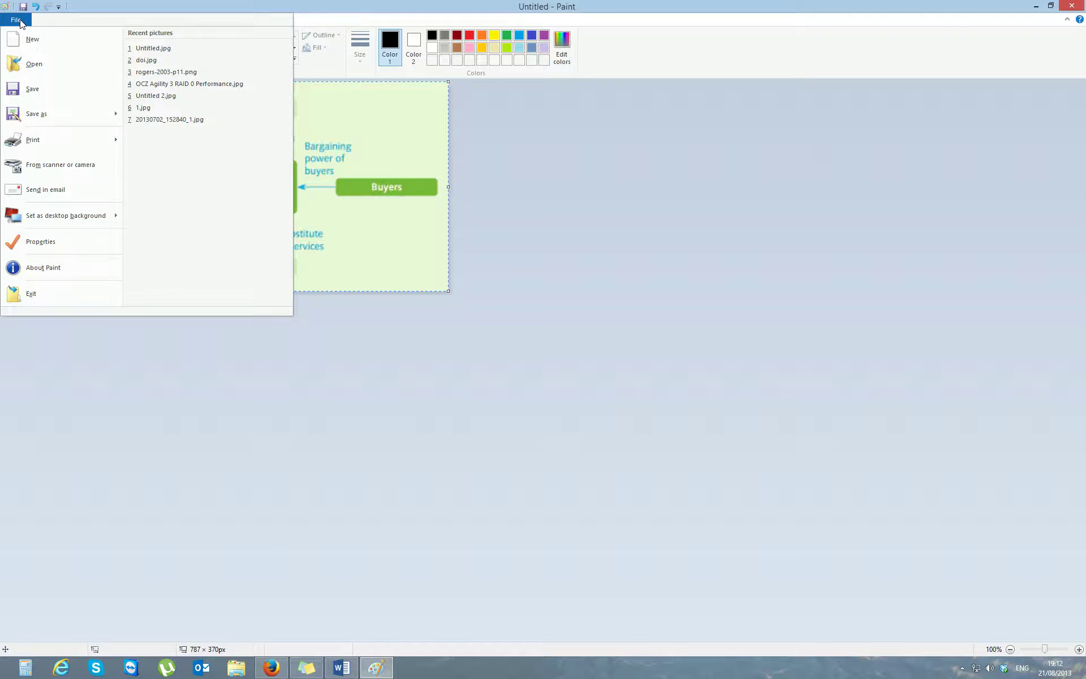
pyautogui.click(20, 23)
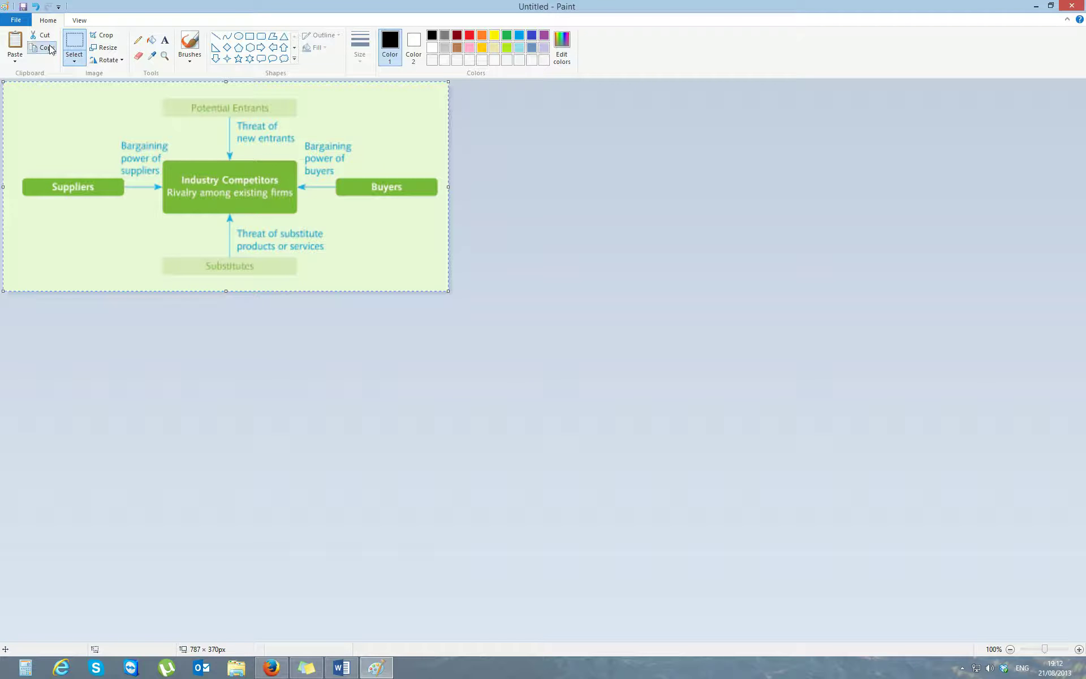
pyautogui.click(341, 668)
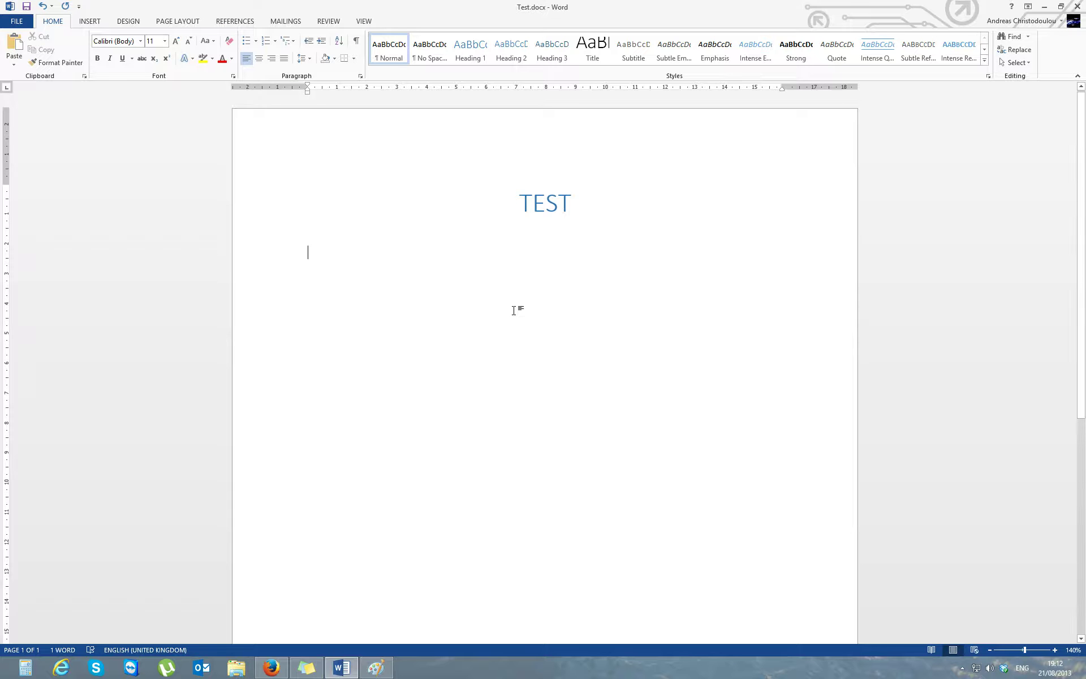
pyautogui.hotkey('ctrl', 'v')
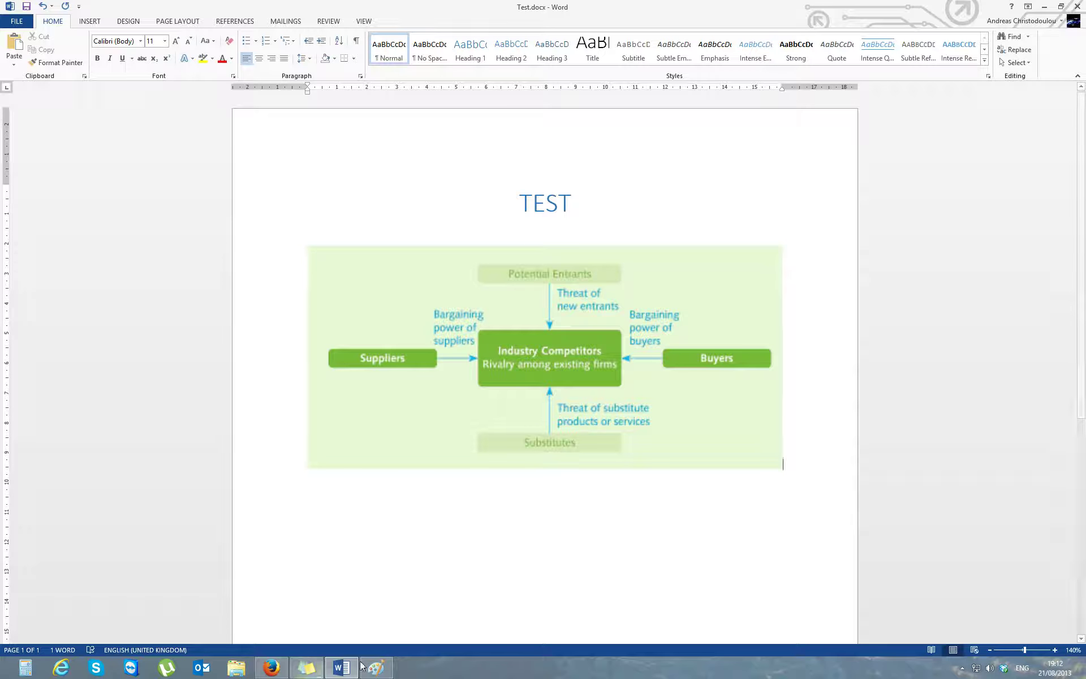
pyautogui.click(375, 668)
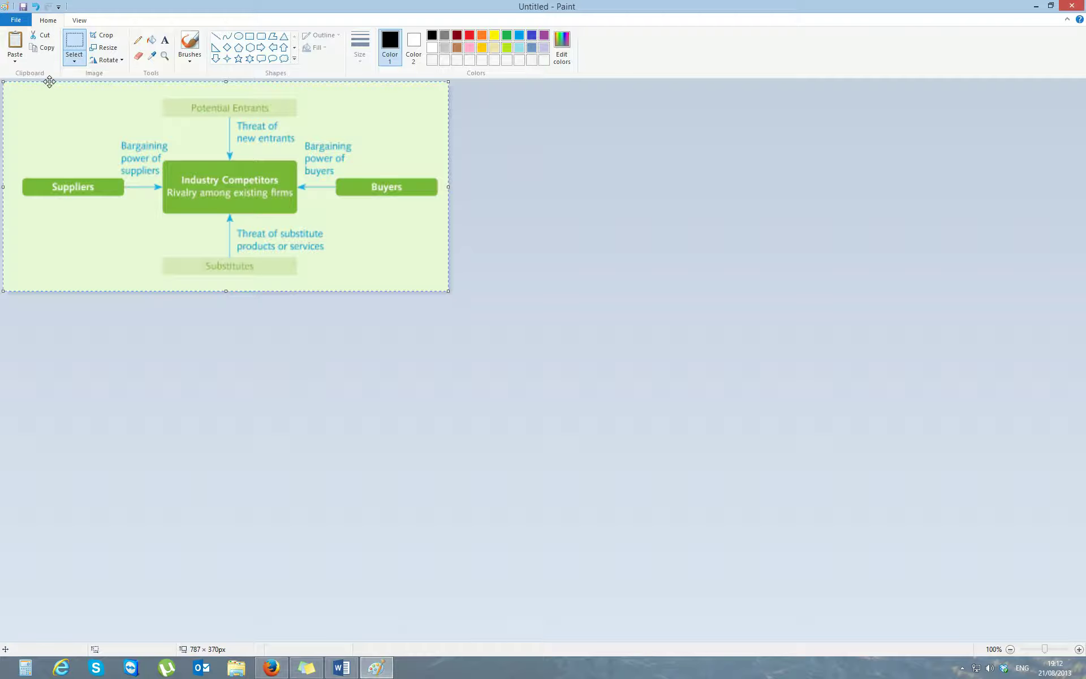
# Save the diagram as the JPEG picture test.jpg on the Desktop, then close Paint
pyautogui.click(21, 25)
pyautogui.moveTo(84, 129)
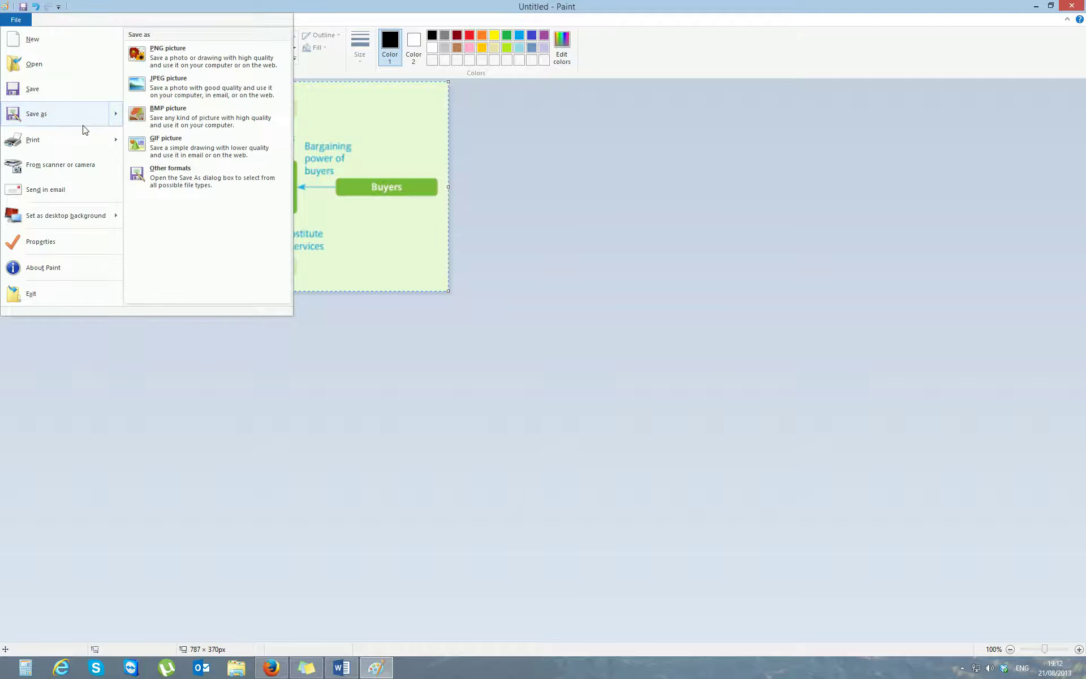
pyautogui.click(181, 86)
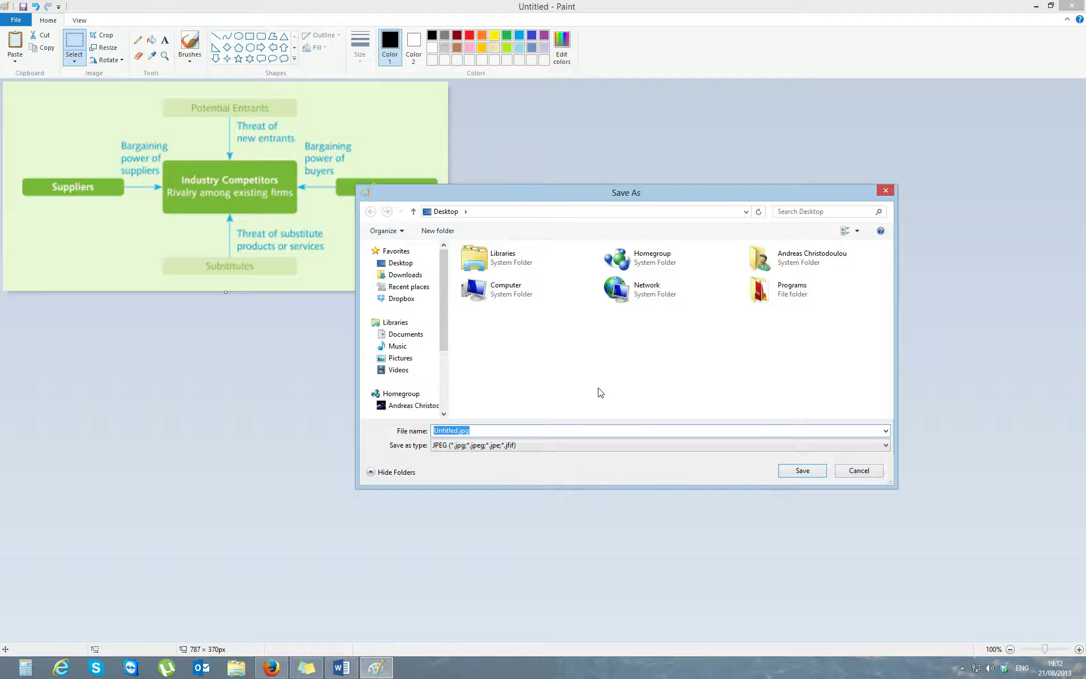
pyautogui.write('test')
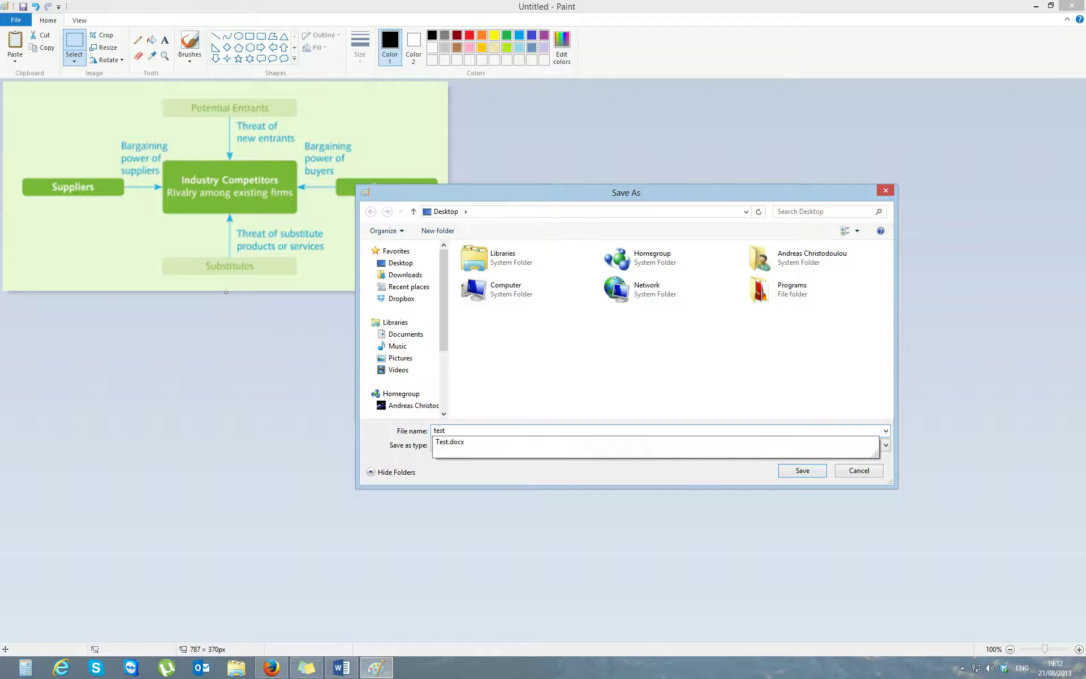
pyautogui.press('Return')
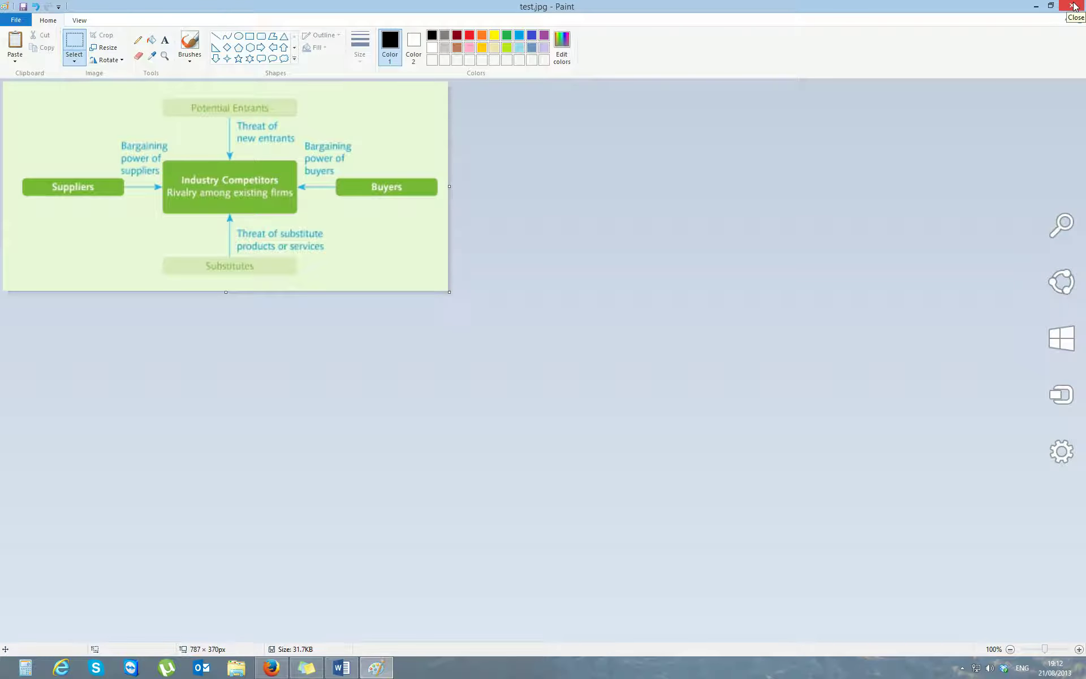
pyautogui.click(1069, 5)
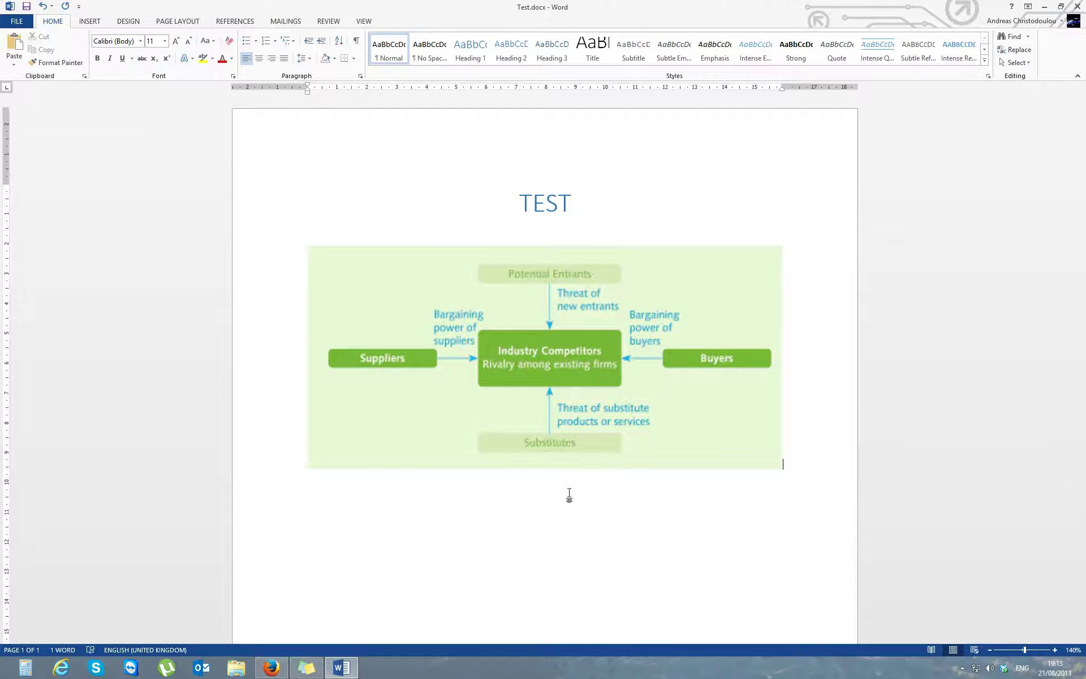
# Replace the pasted diagram with the picture test.jpg inserted from the Desktop below TEST
pyautogui.click(547, 424)
pyautogui.press('Delete')
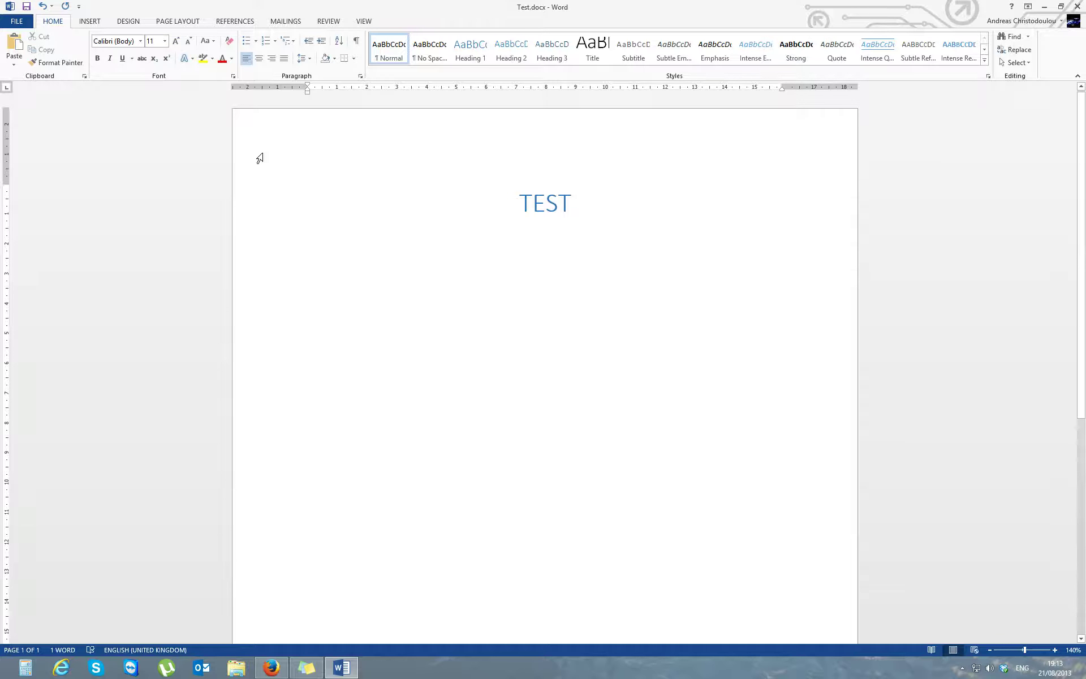
pyautogui.click(86, 22)
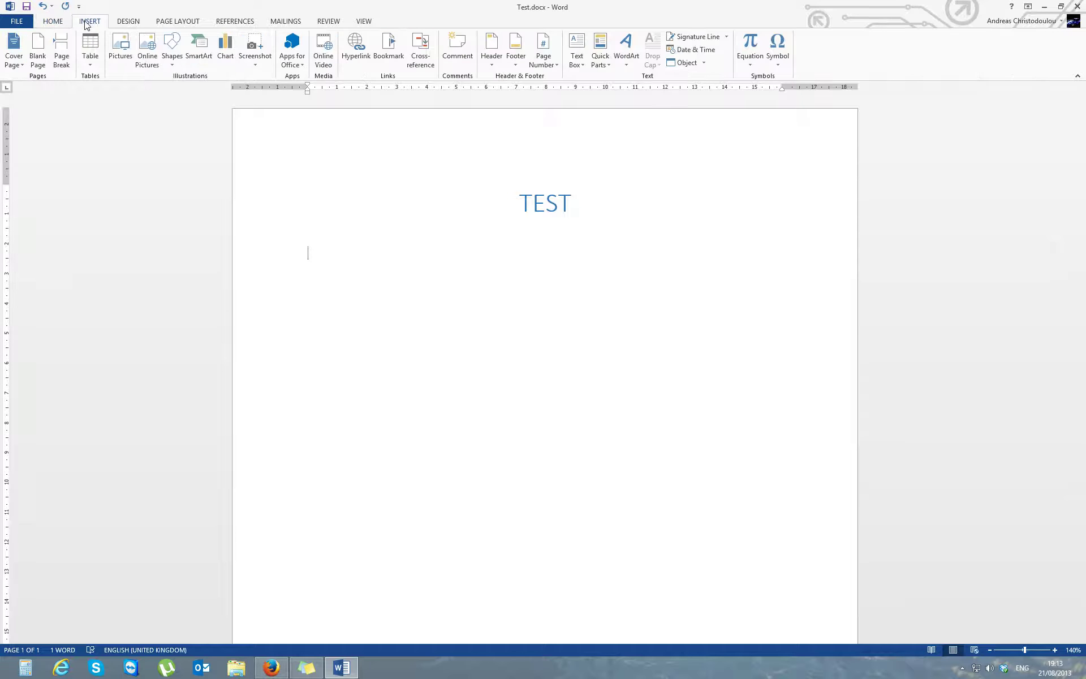
pyautogui.click(118, 43)
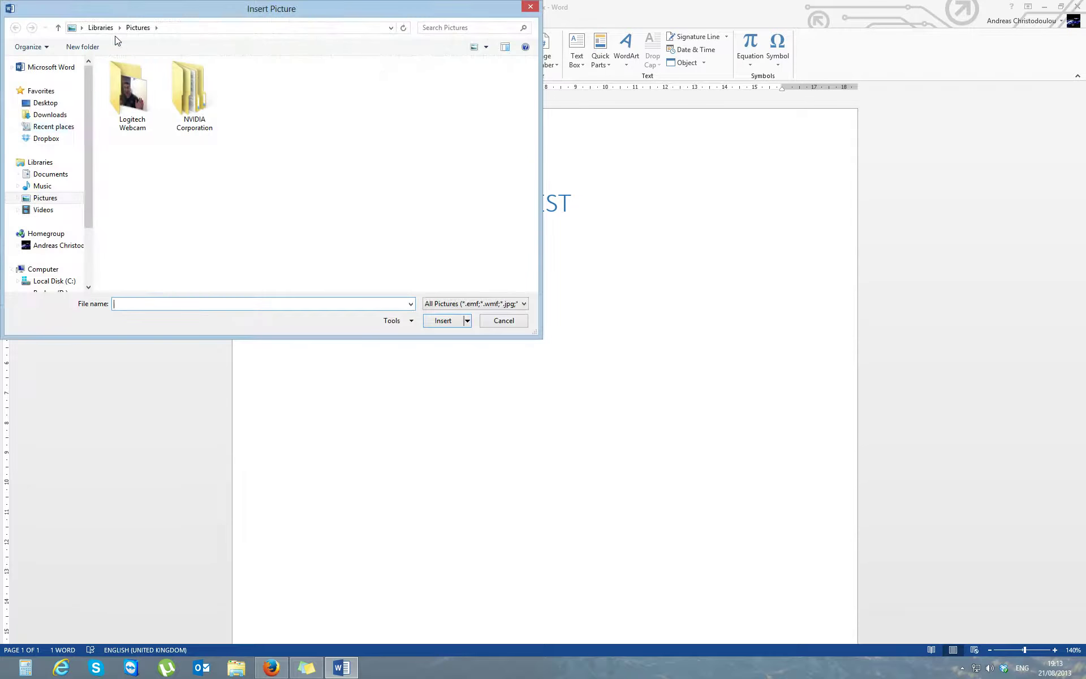
pyautogui.click(53, 102)
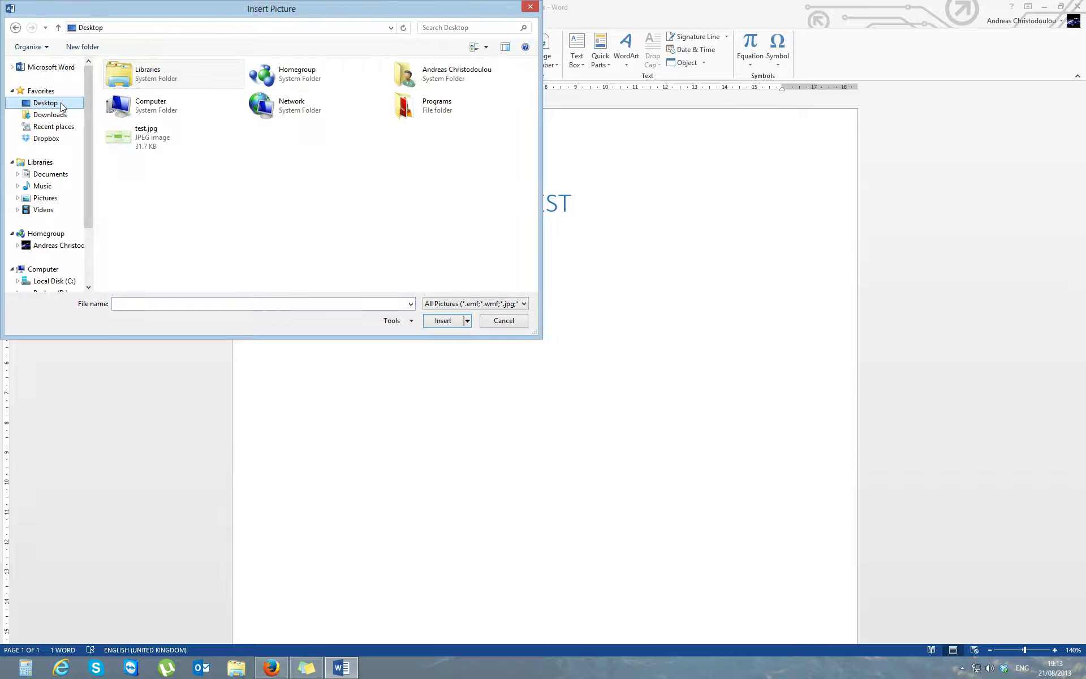
pyautogui.doubleClick(167, 136)
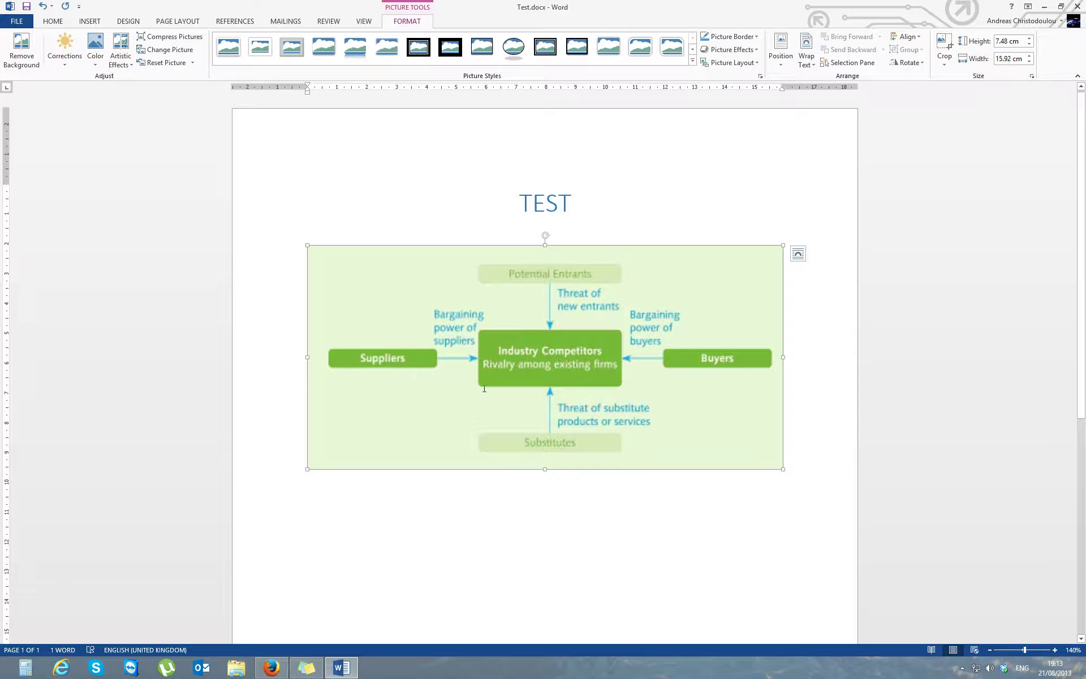
pyautogui.click(807, 457)
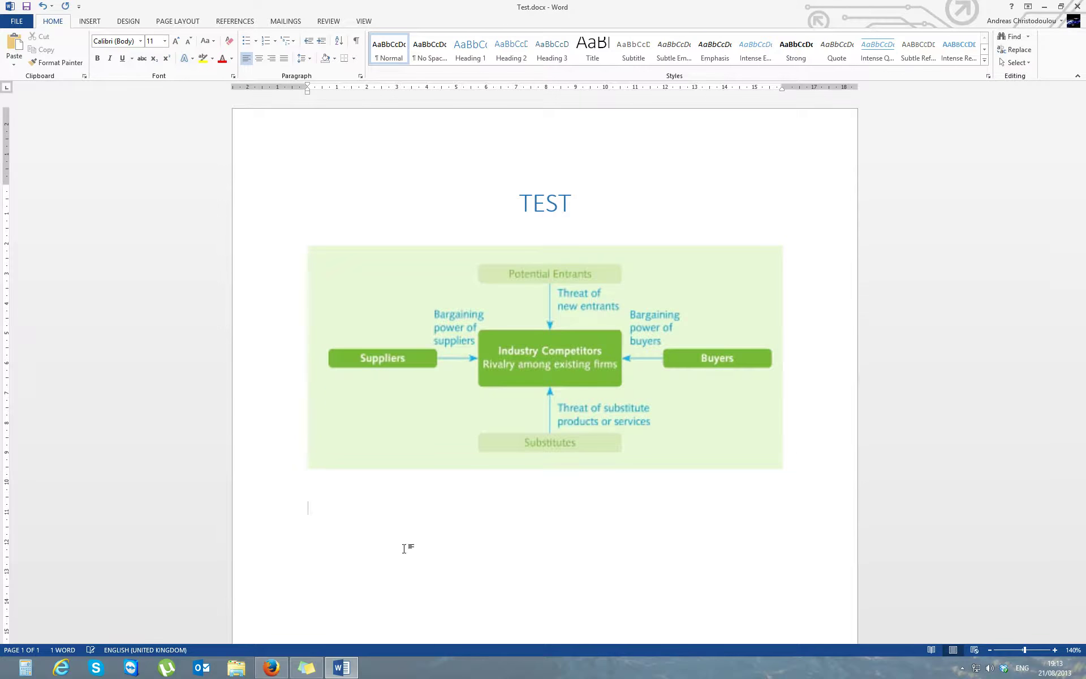
# In a new tab, search Google Images for 'porters five forces' filtered to Large size
pyautogui.click(271, 668)
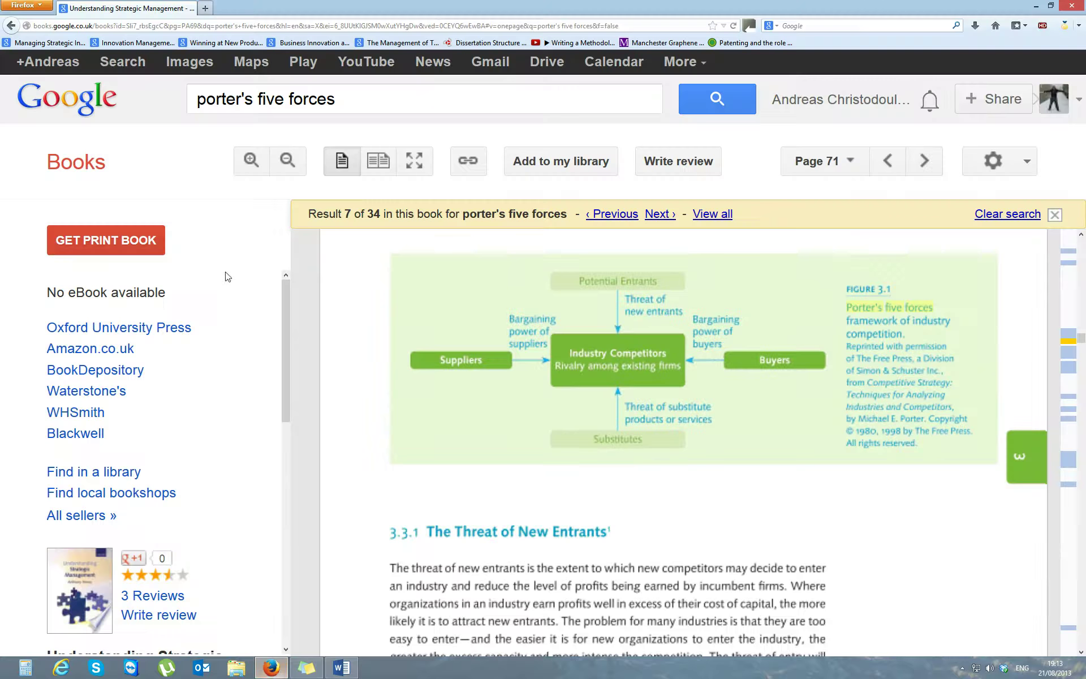
pyautogui.click(206, 8)
pyautogui.click(174, 65)
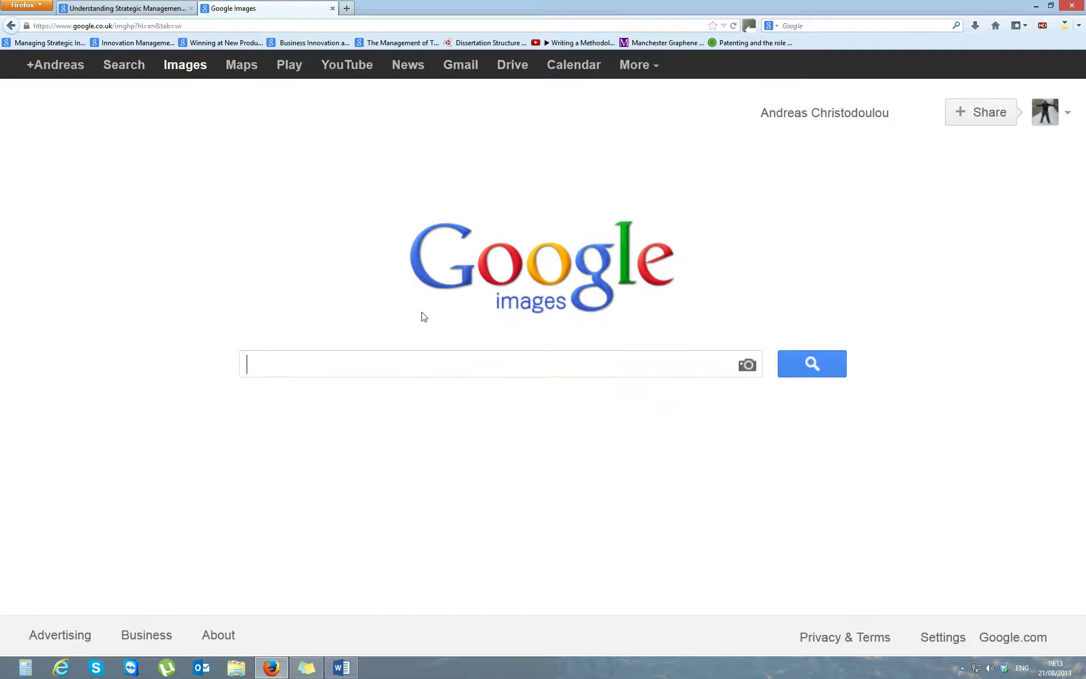
pyautogui.write('port')
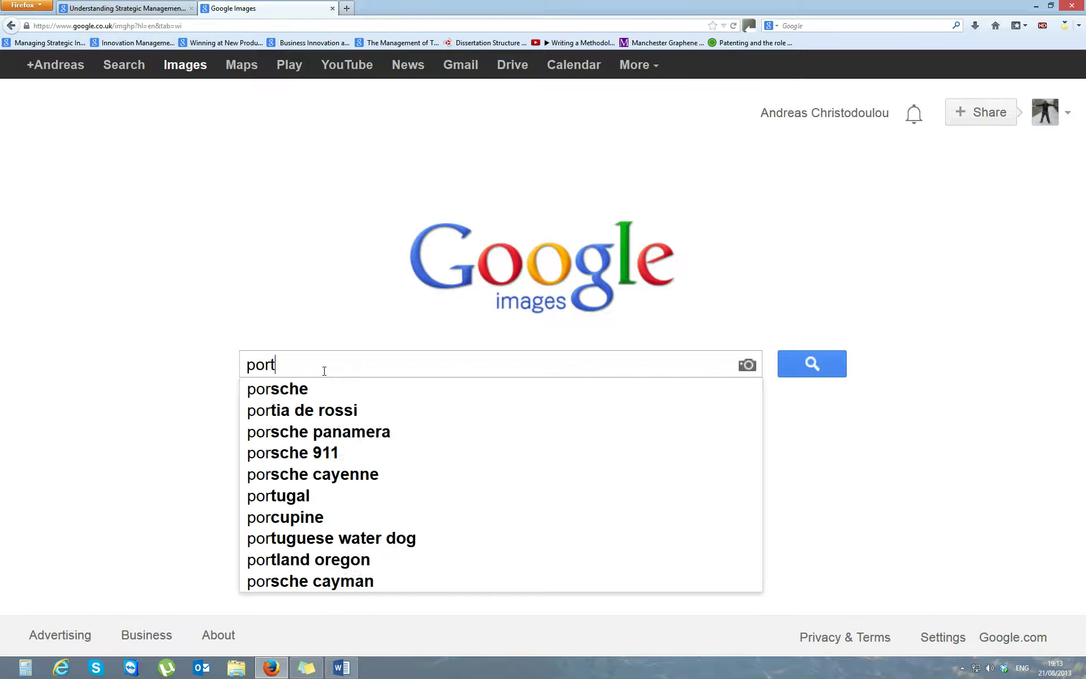
pyautogui.write('ers fo')
pyautogui.press('BackSpace')
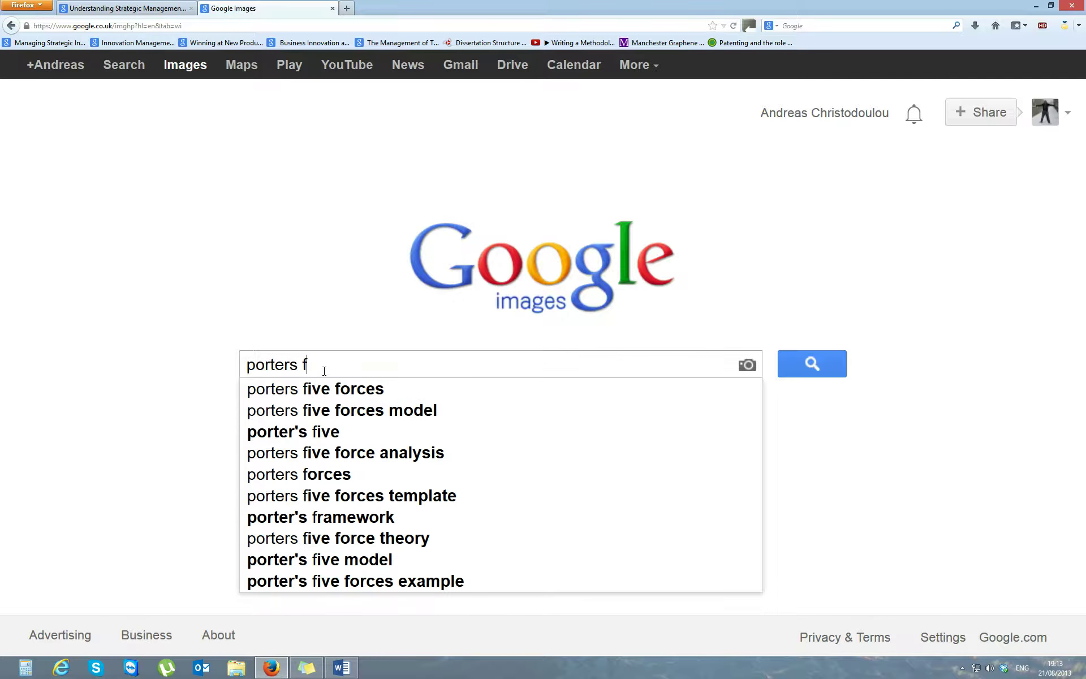
pyautogui.click(317, 389)
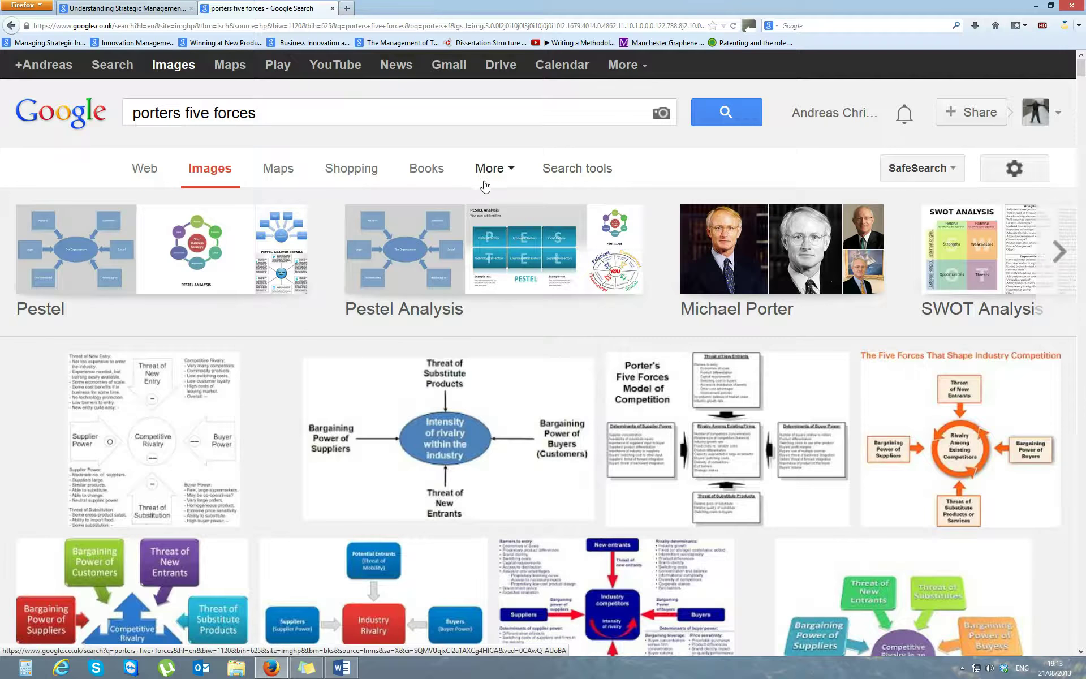
pyautogui.click(569, 169)
pyautogui.click(152, 206)
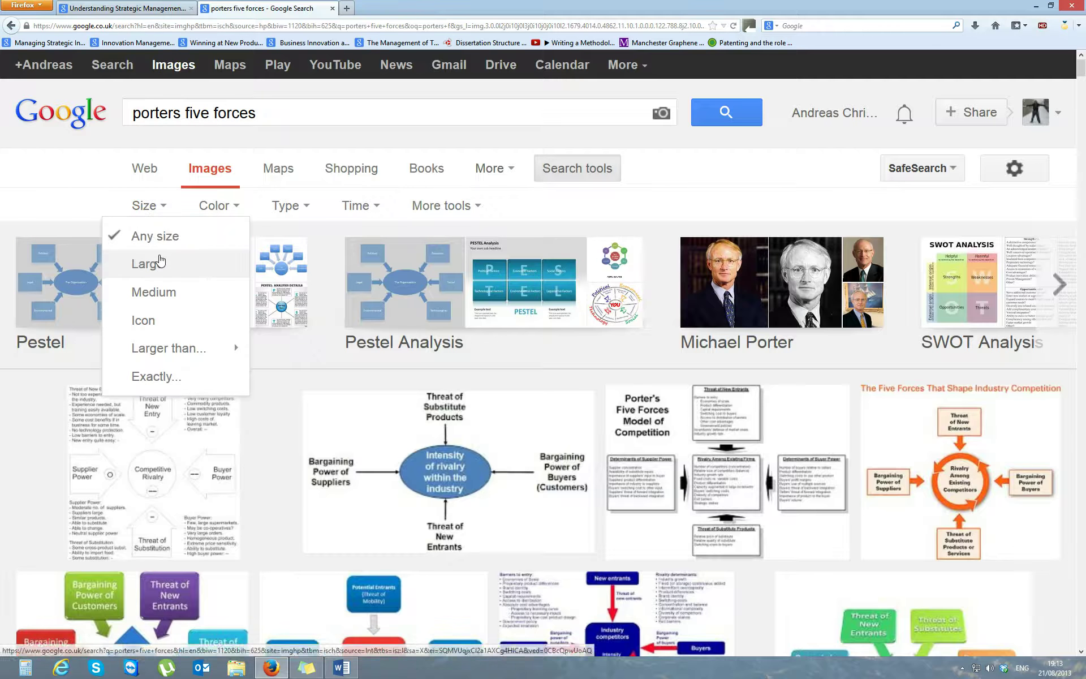
pyautogui.click(151, 262)
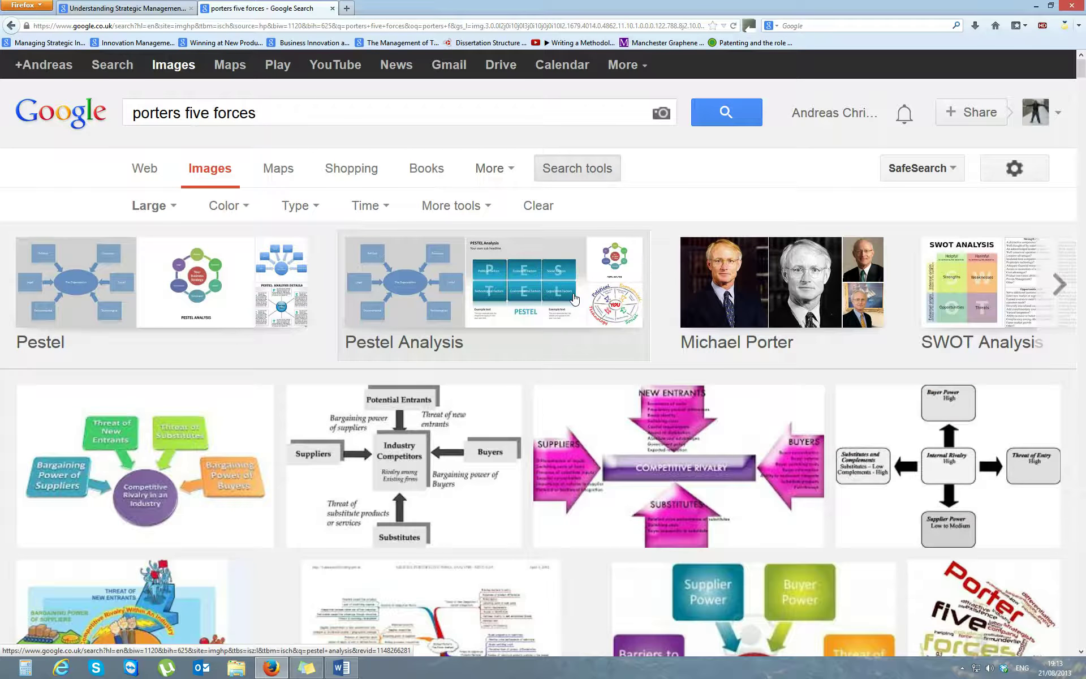
pyautogui.scroll(-6, 563, 295)
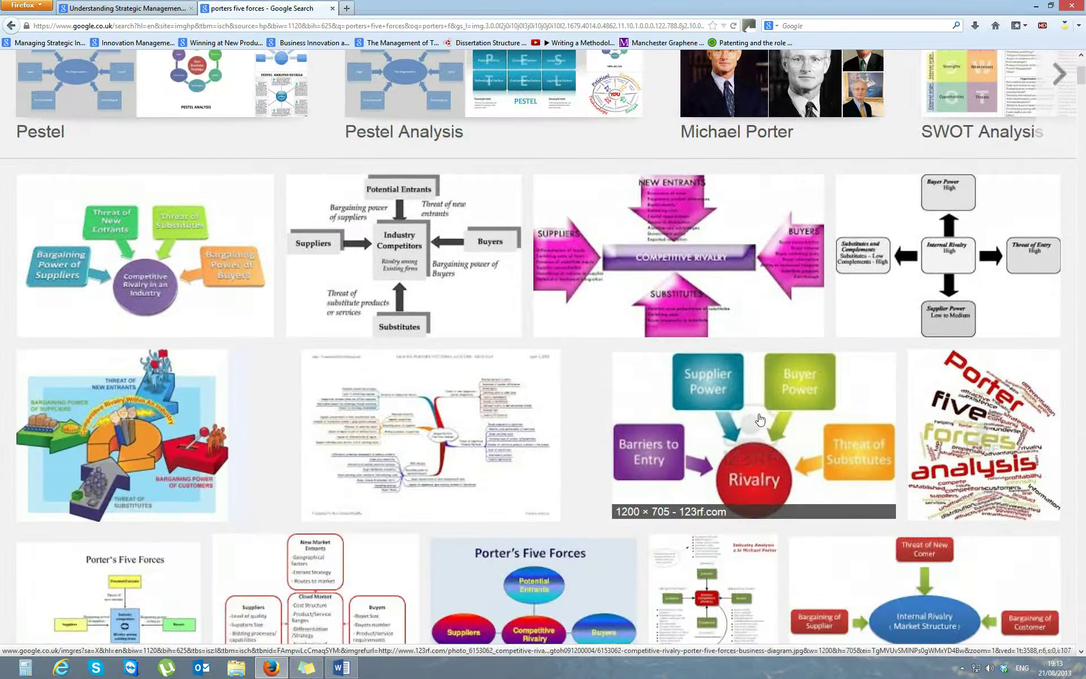
# Save the colourful 123rf Rivalry five-forces diagram to the Desktop as a JPEG
pyautogui.click(743, 444)
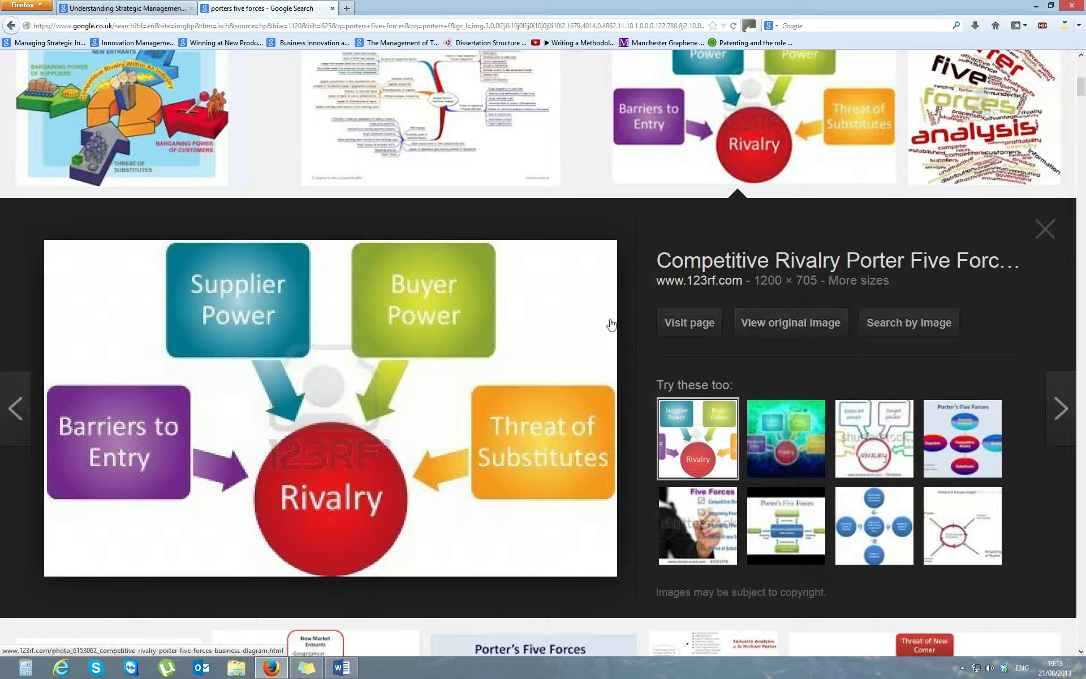
pyautogui.click(751, 324)
pyautogui.rightClick(368, 257)
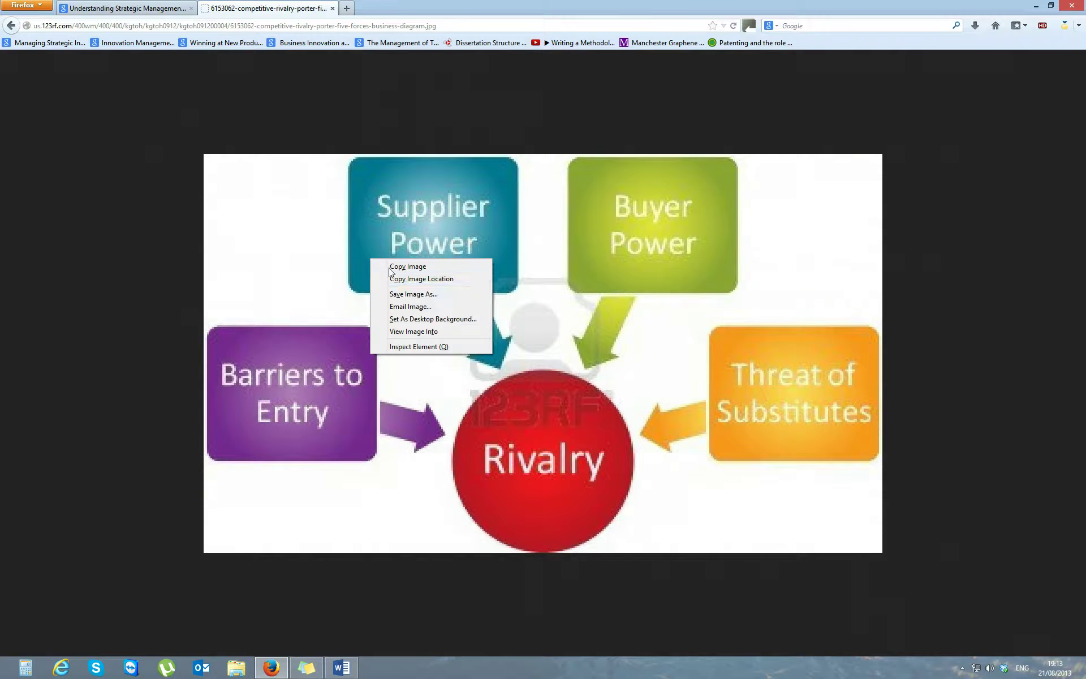
pyautogui.click(446, 296)
pyautogui.click(45, 79)
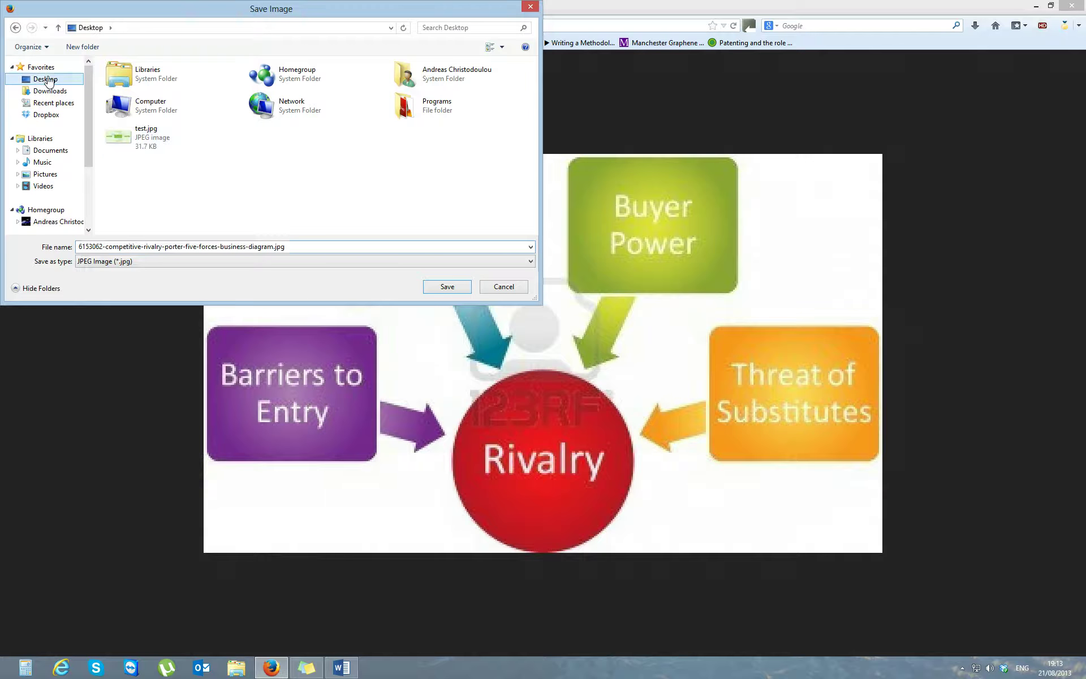
pyautogui.click(443, 289)
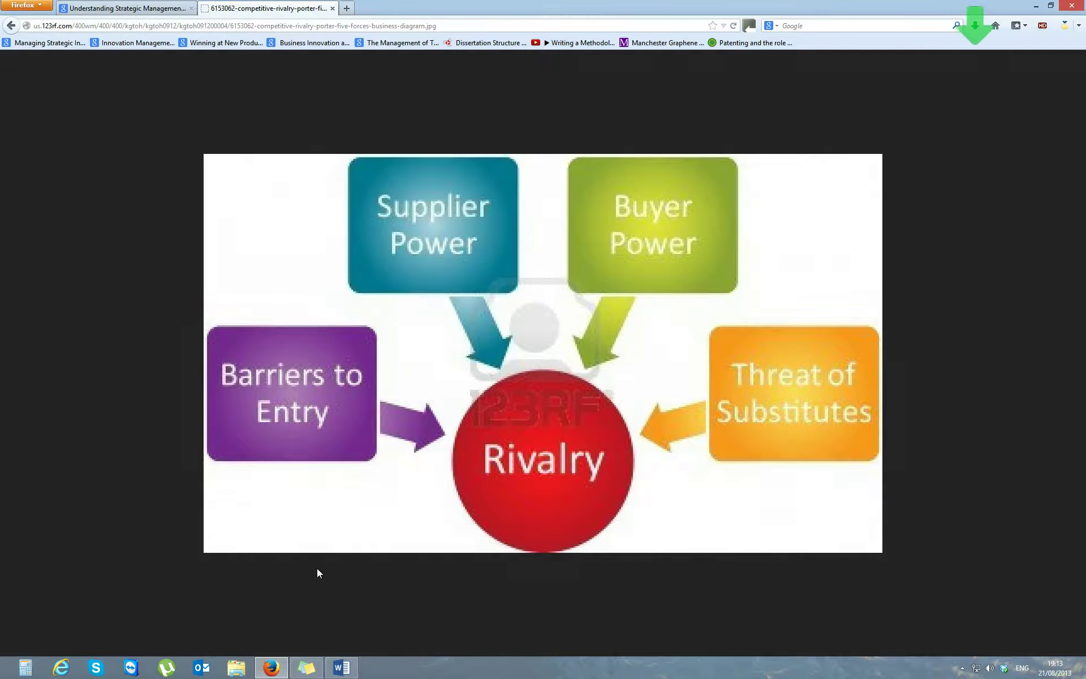
pyautogui.click(342, 670)
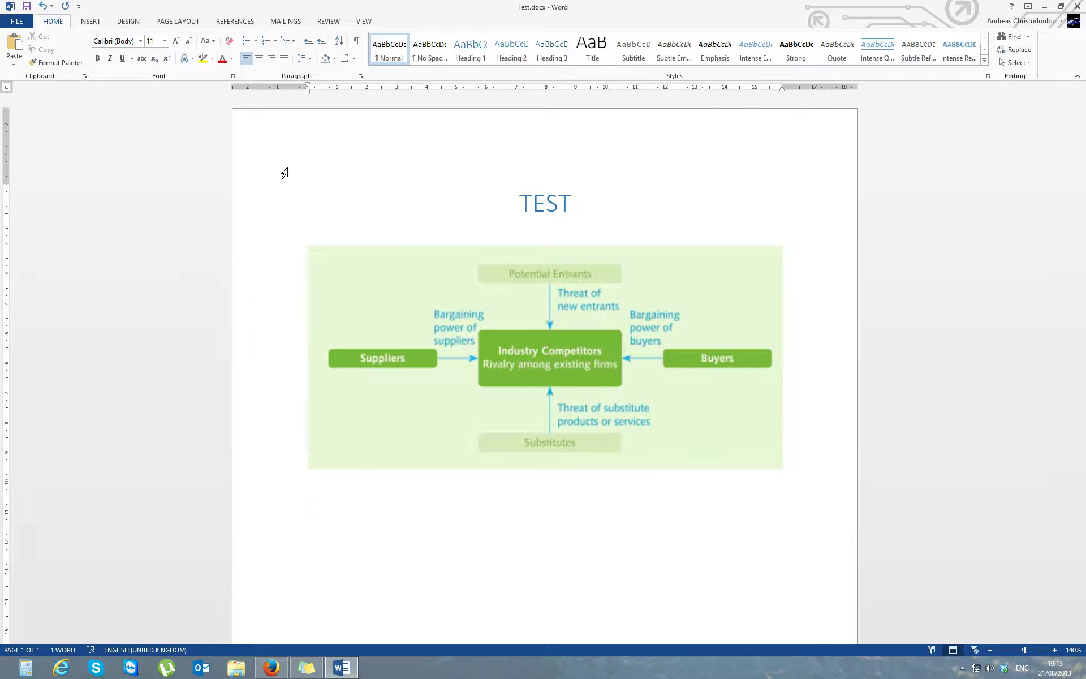
# Insert the competitive-rivalry JPEG from the Desktop beneath the first diagram in Test.docx
pyautogui.click(89, 23)
pyautogui.click(111, 49)
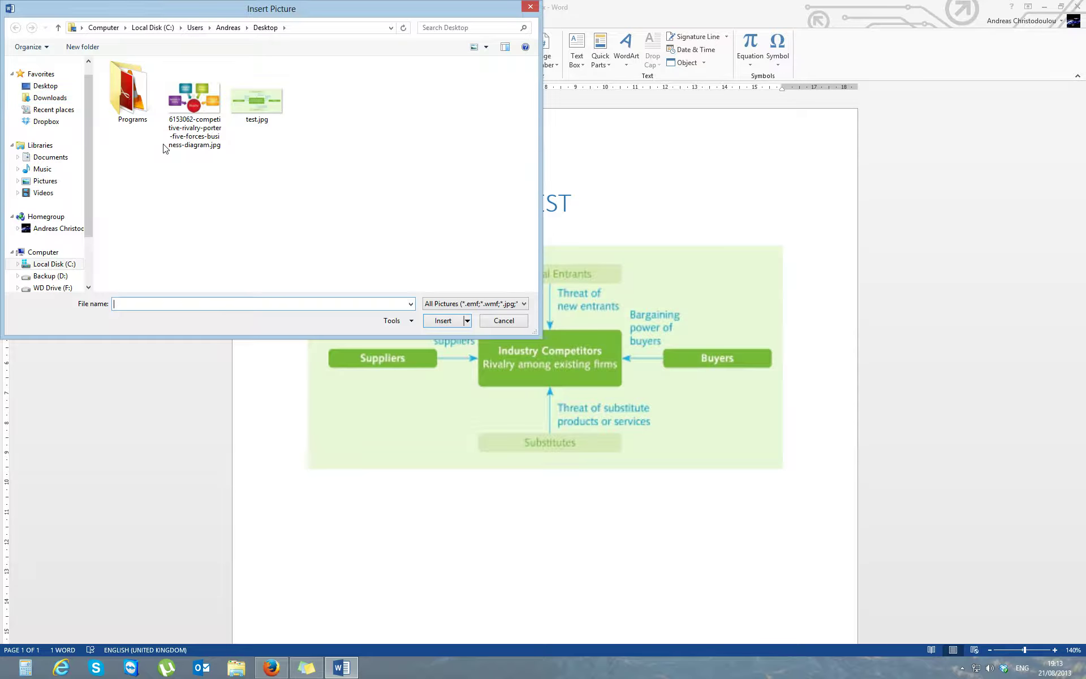
pyautogui.doubleClick(194, 101)
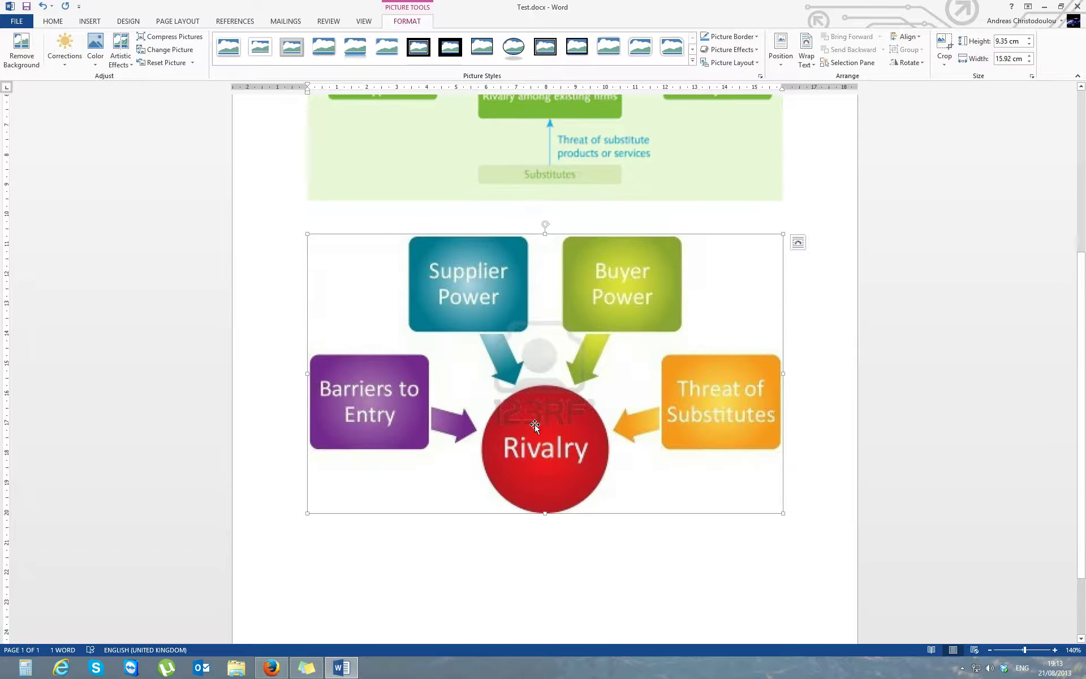
pyautogui.scroll(-2, 526, 492)
pyautogui.scroll(3, 526, 492)
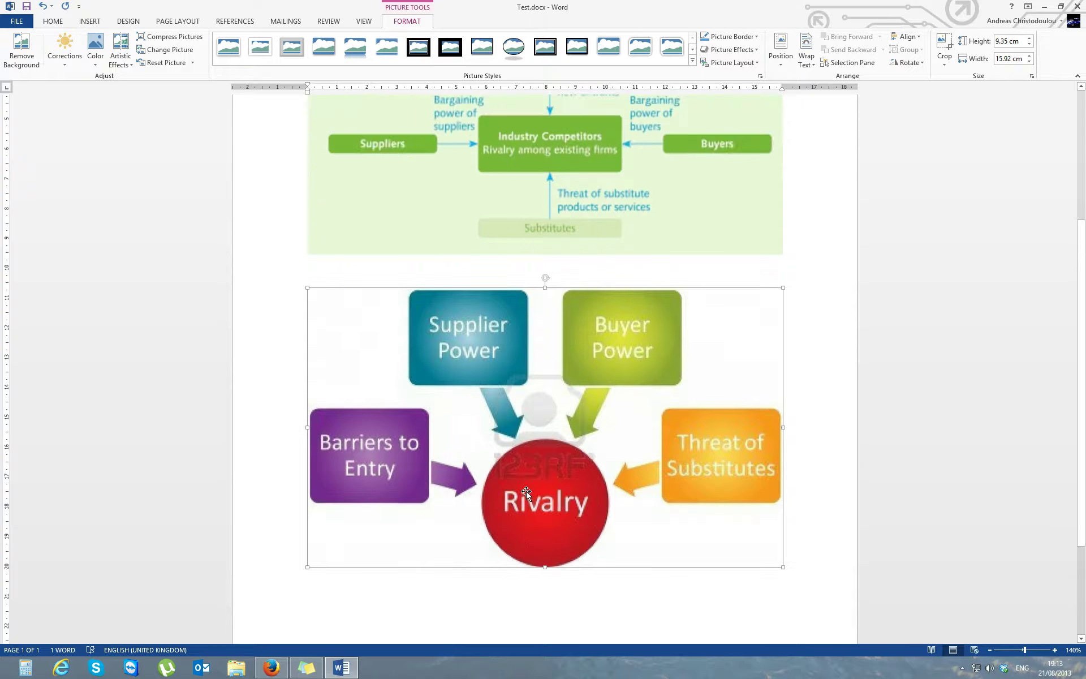
pyautogui.scroll(4, 526, 492)
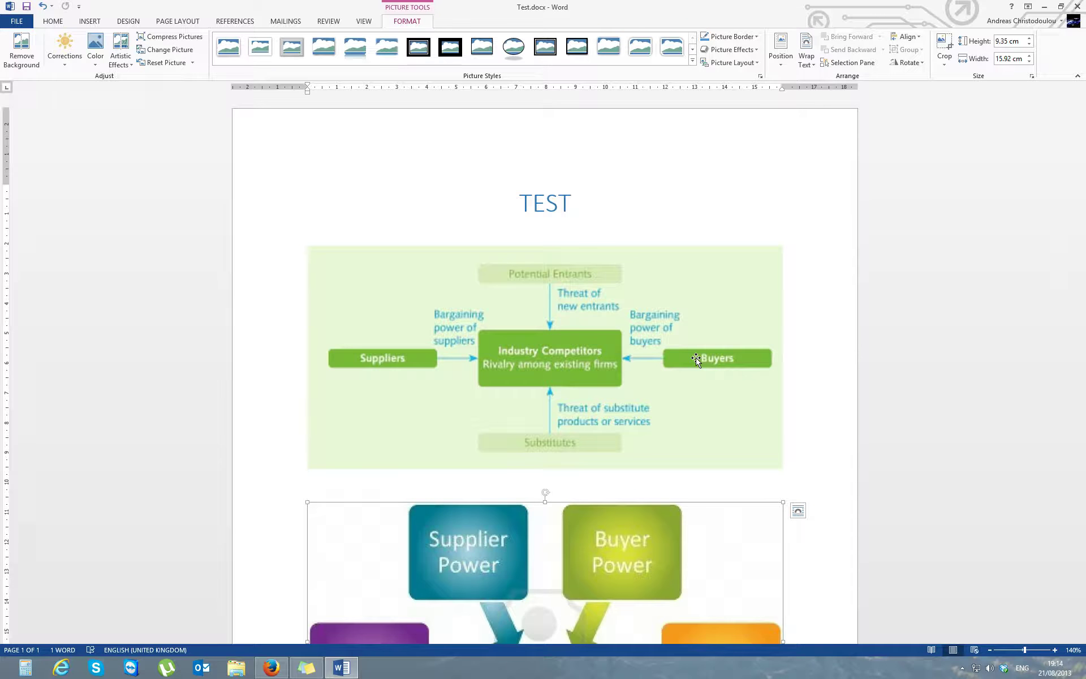
# Apply the Reflected Bevel, White picture style to the green five-forces diagram under the TEST title
pyautogui.click(542, 362)
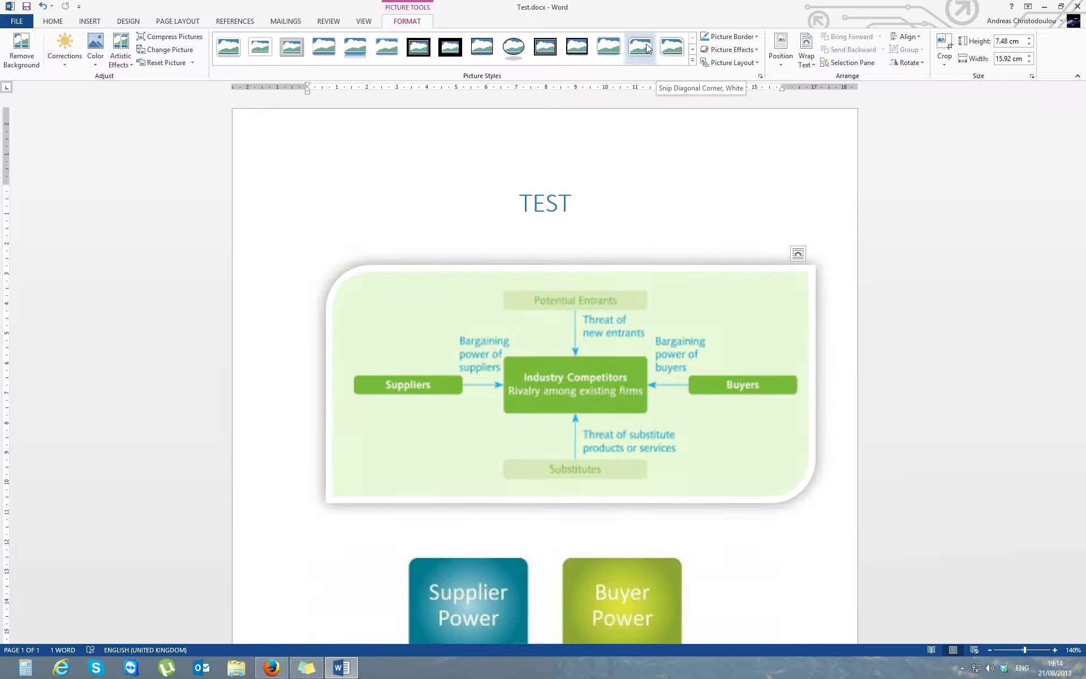
pyautogui.click(692, 50)
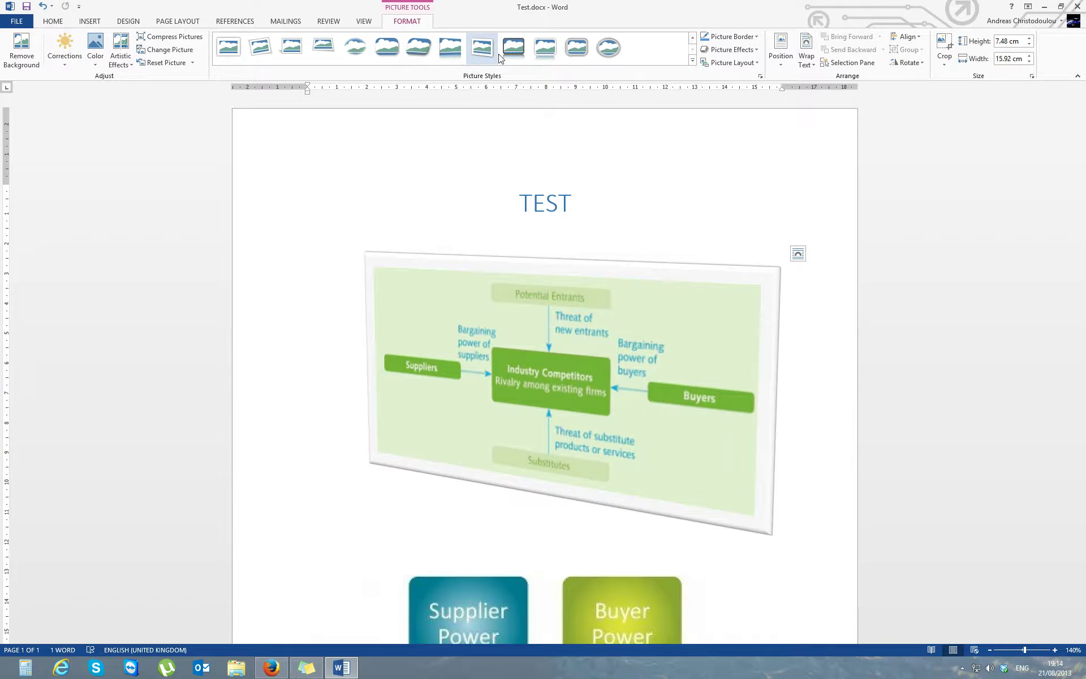
pyautogui.click(551, 54)
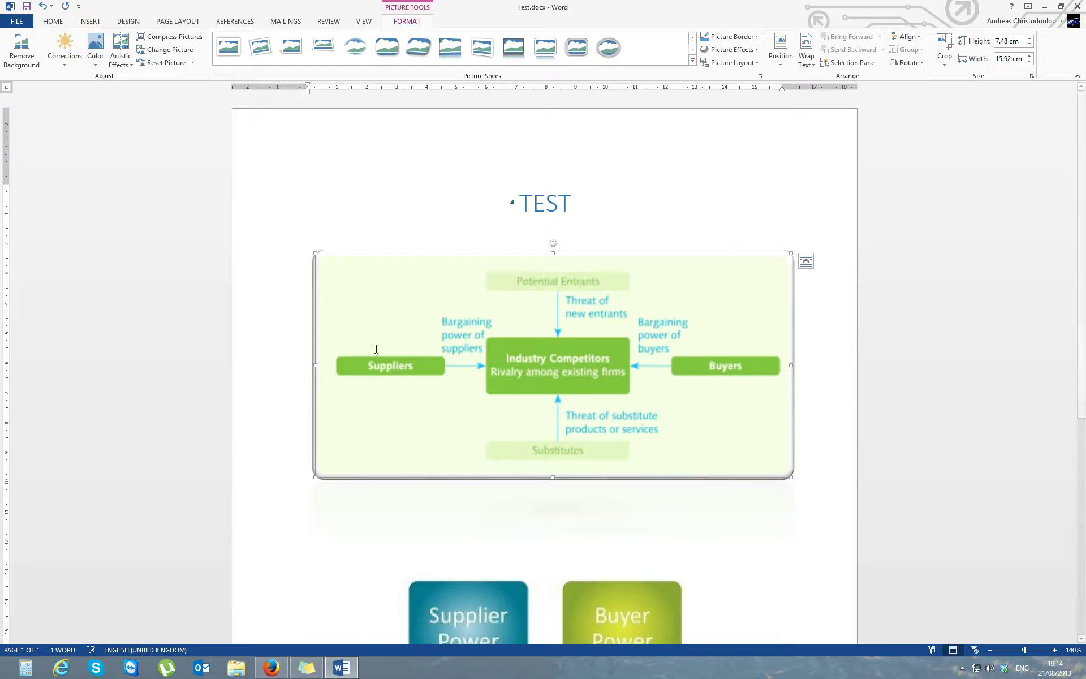
pyautogui.click(127, 56)
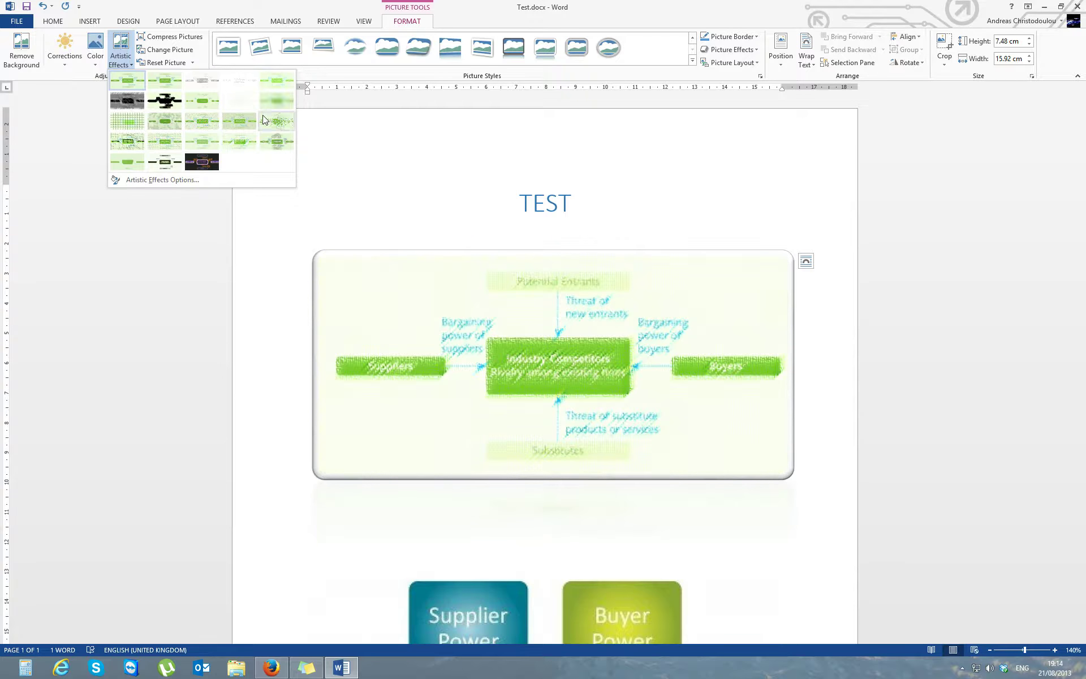
pyautogui.click(97, 60)
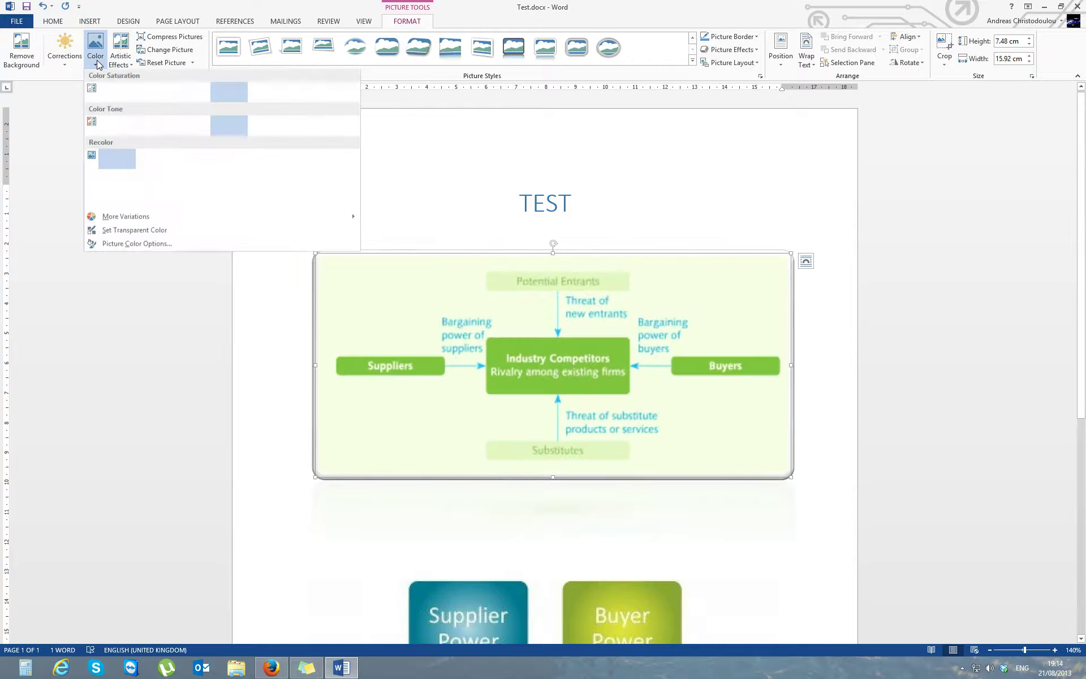
pyautogui.click(97, 60)
pyautogui.click(97, 60)
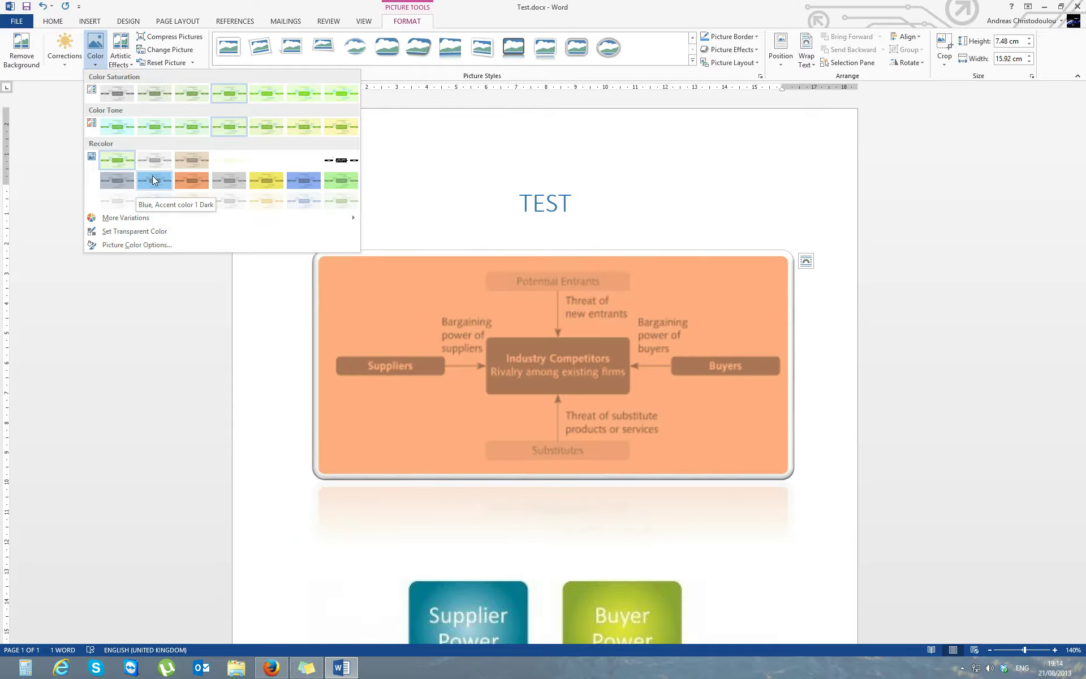
pyautogui.click(74, 59)
pyautogui.click(73, 59)
pyautogui.click(73, 58)
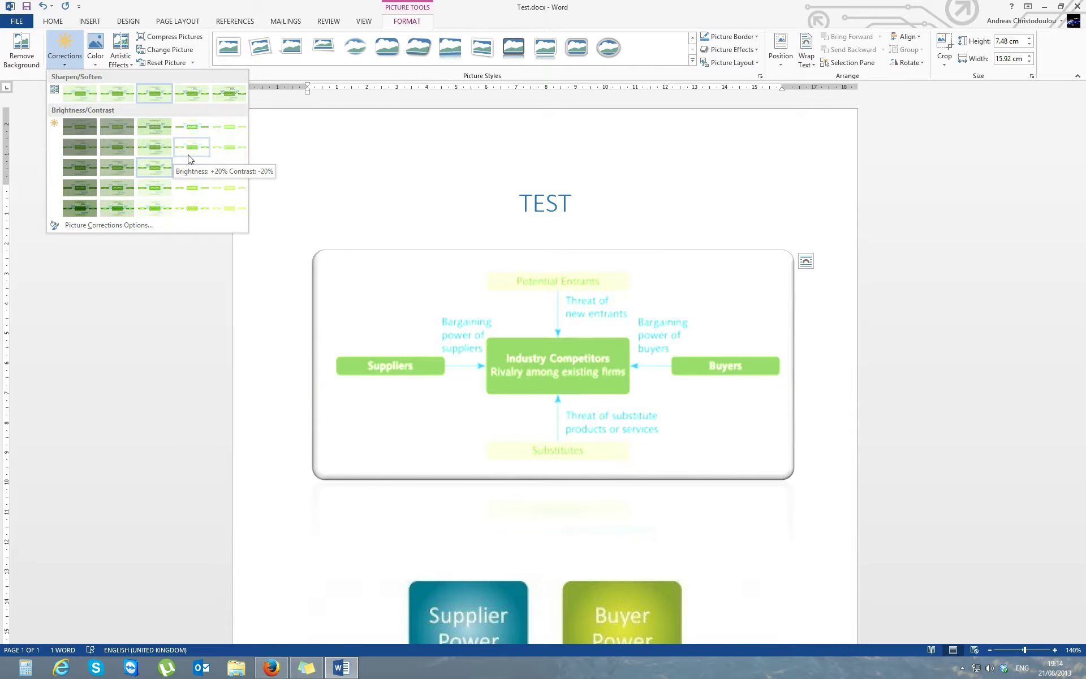
pyautogui.click(722, 199)
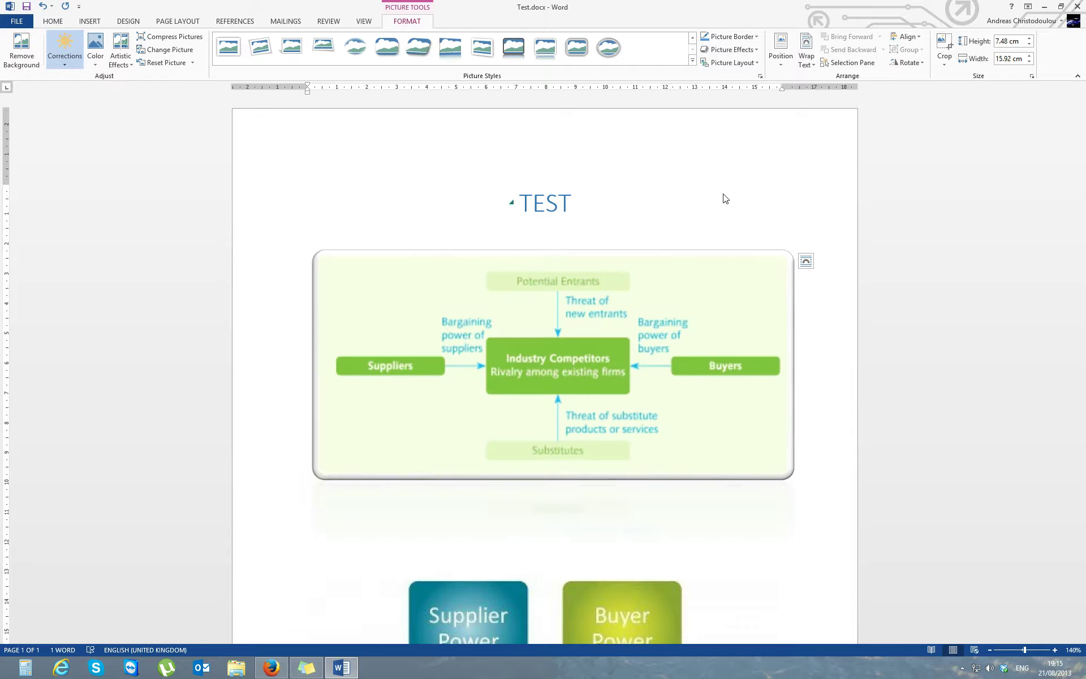
pyautogui.scroll(-6, 724, 194)
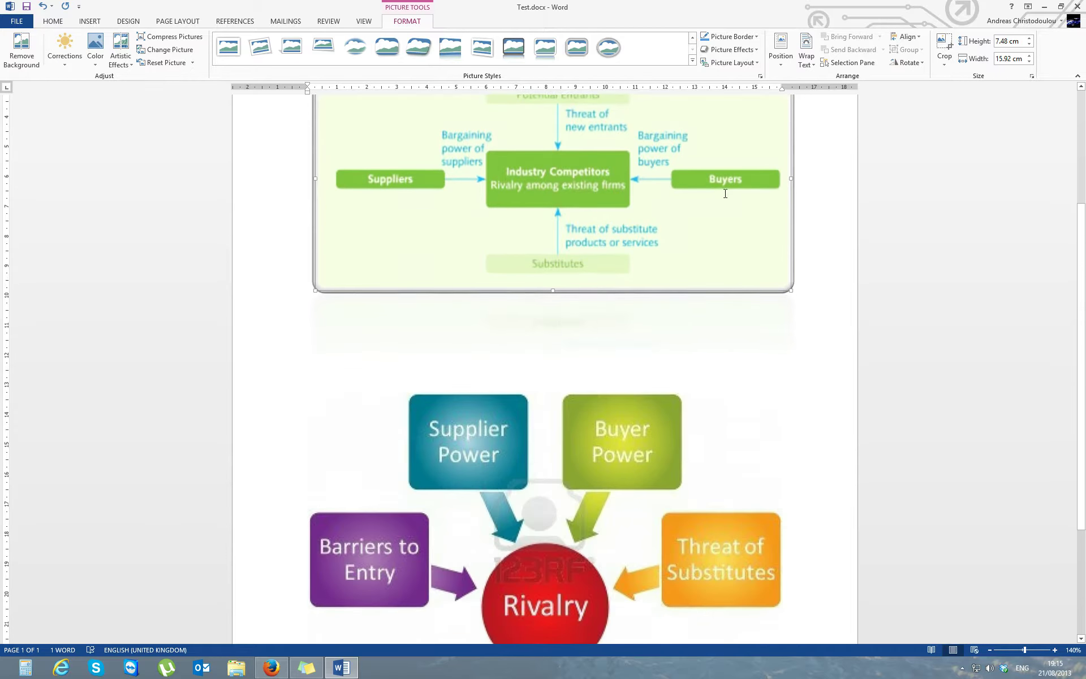
pyautogui.scroll(3, 545, 288)
pyautogui.scroll(2, 544, 287)
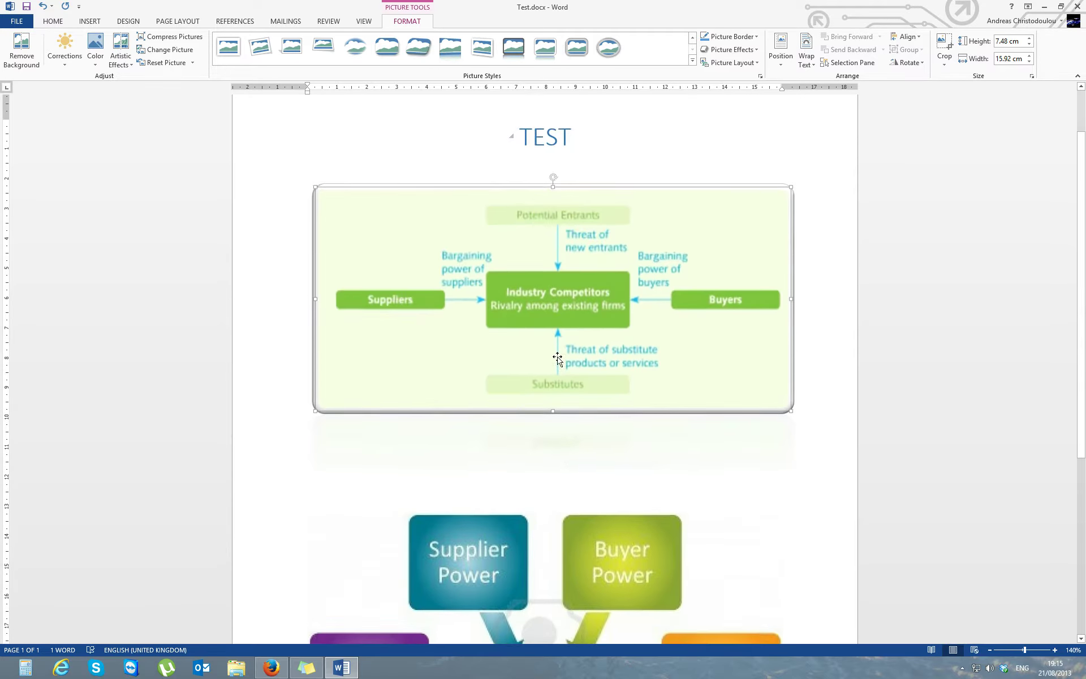
pyautogui.click(557, 537)
pyautogui.scroll(-3, 577, 464)
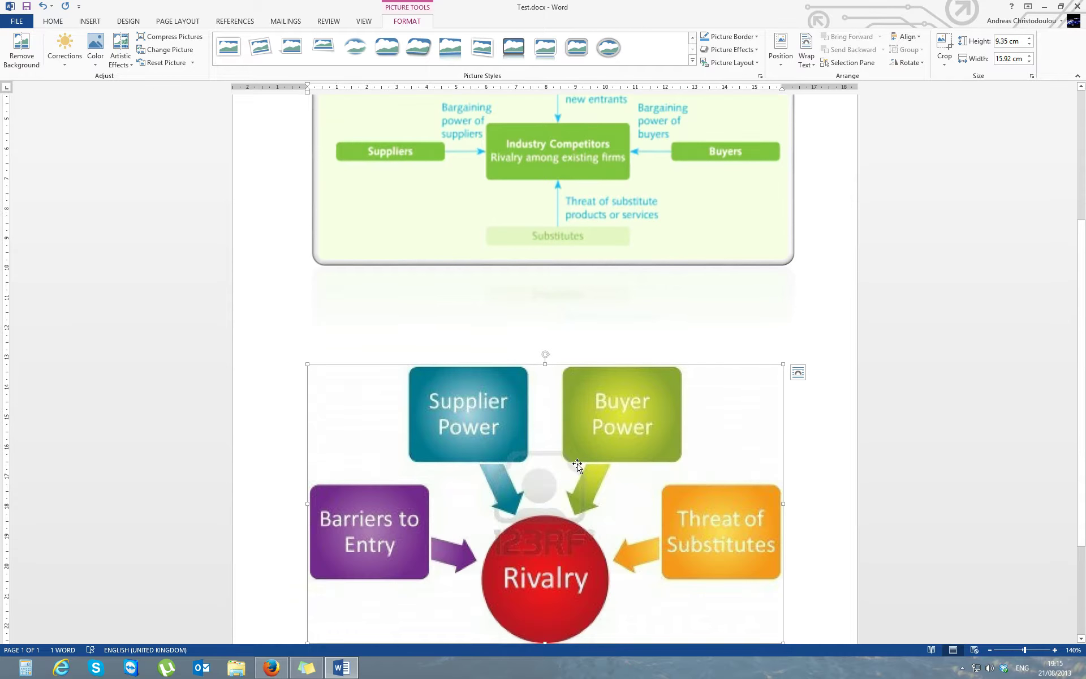
pyautogui.click(450, 326)
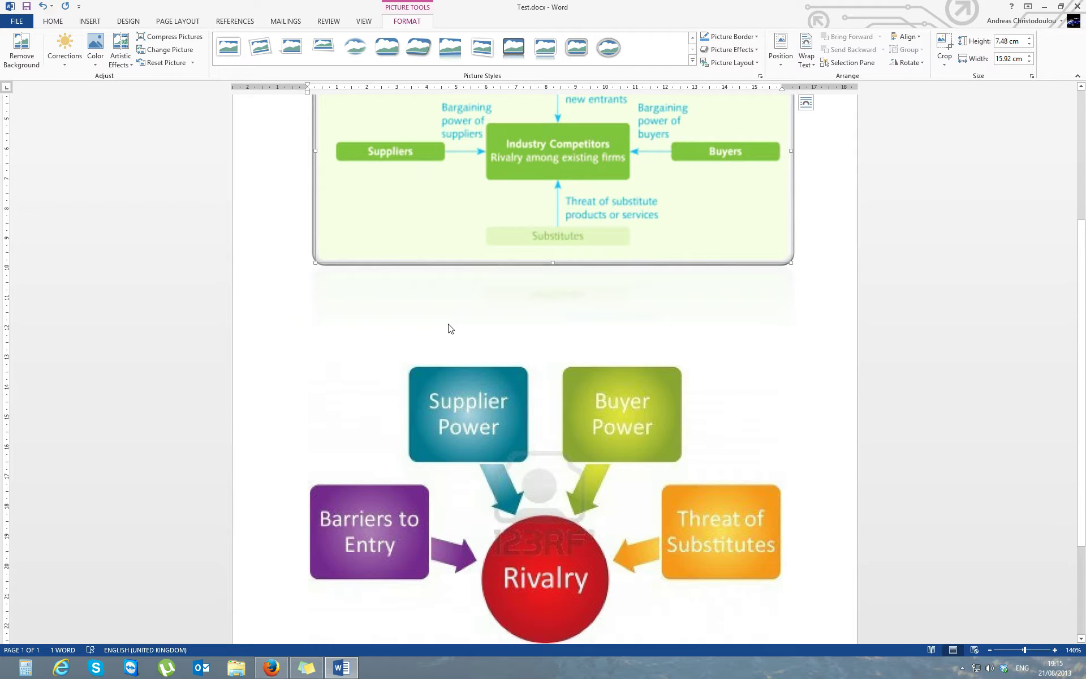